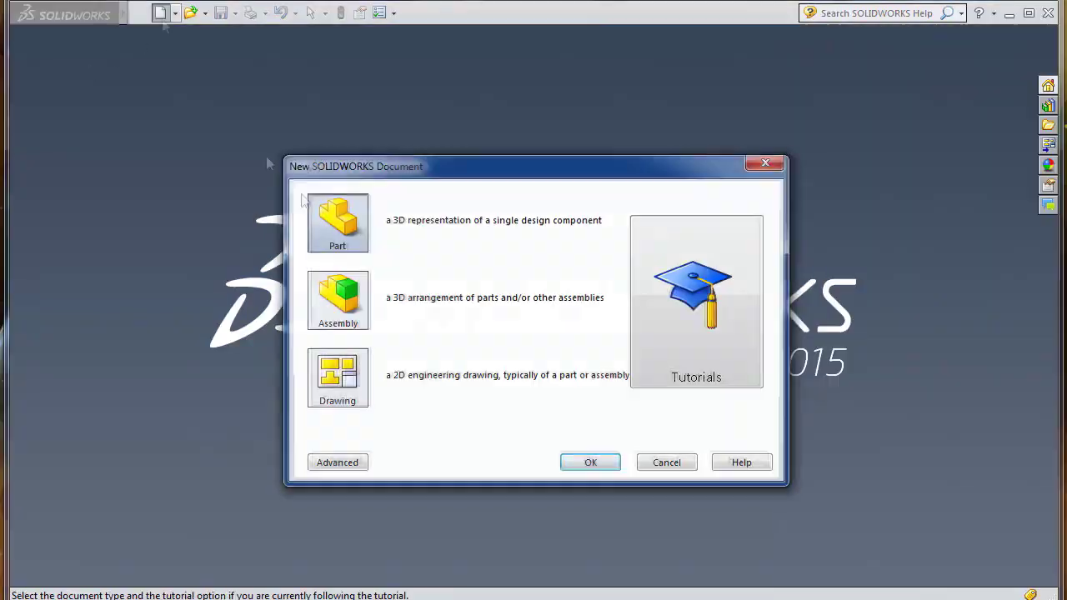
Step: In a new part, sketch the bracket profile (2.25, 3.25, 1.75, 45°) on the Front Plane and start a thin extrude
click(586, 469)
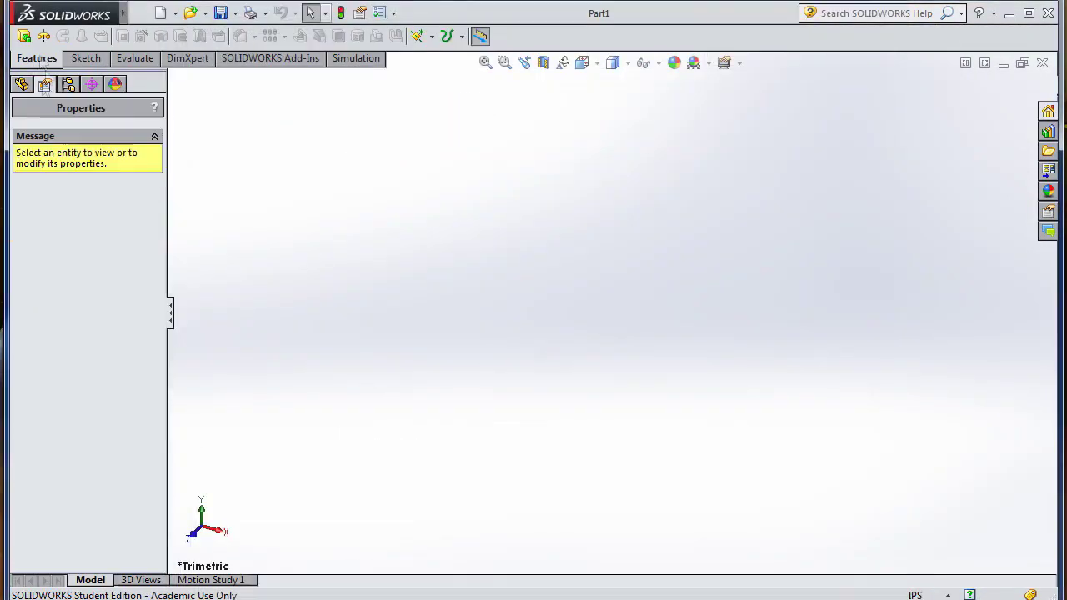
click(86, 59)
click(24, 36)
click(441, 204)
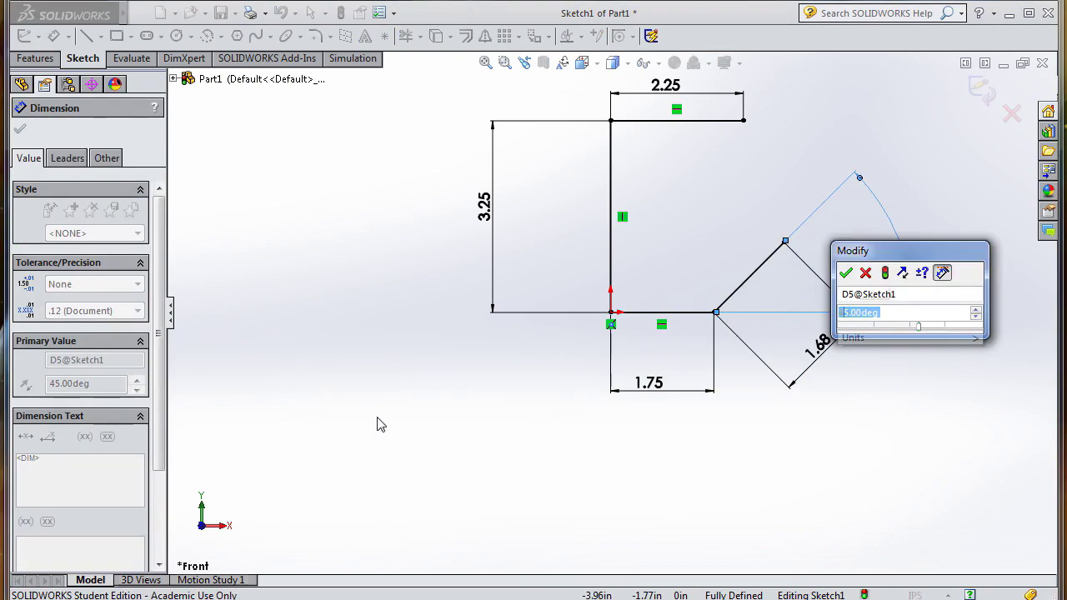
click(24, 36)
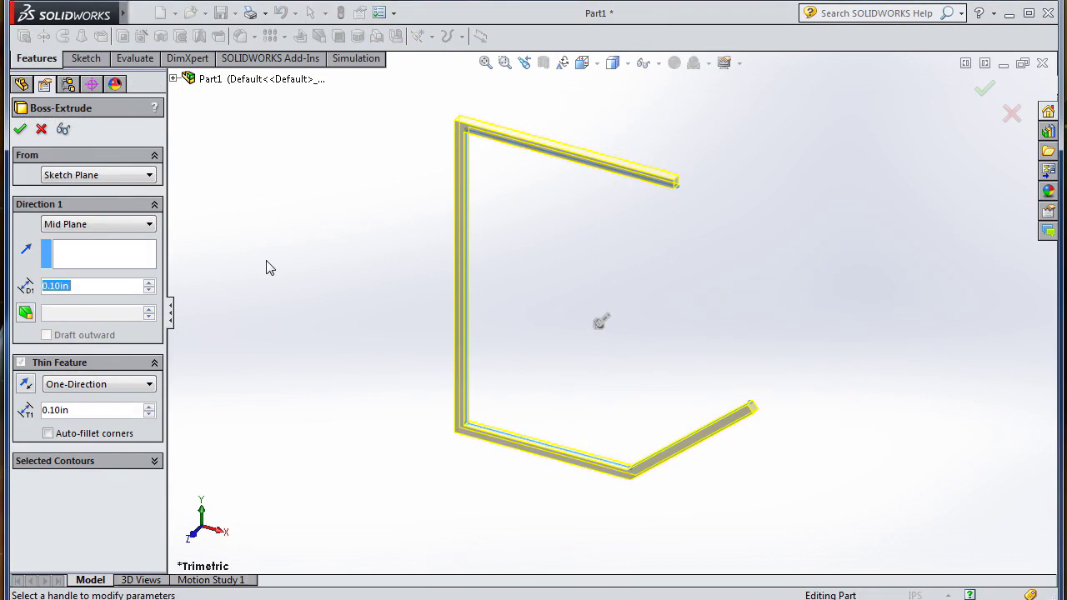
Step: Finish the thin bracket extrusion at 1.5 in depth with 0.25 in walls
text(1.5)
key(Return)
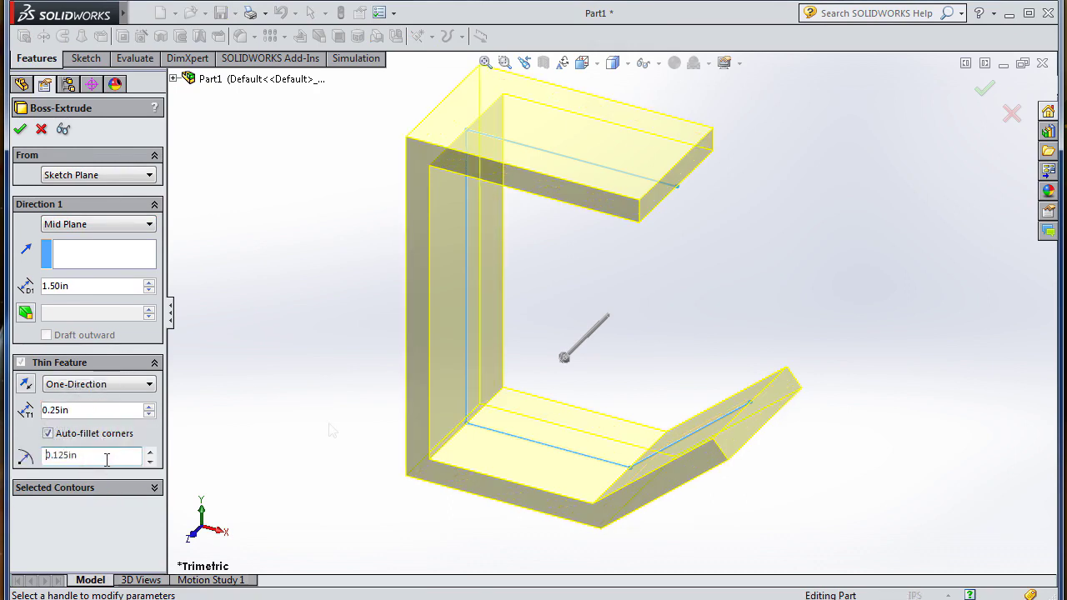
key(Return)
Step: Sketch a circle on the bracket's top face
middle_drag(333, 288, 434, 334)
click(82, 57)
click(24, 37)
click(624, 245)
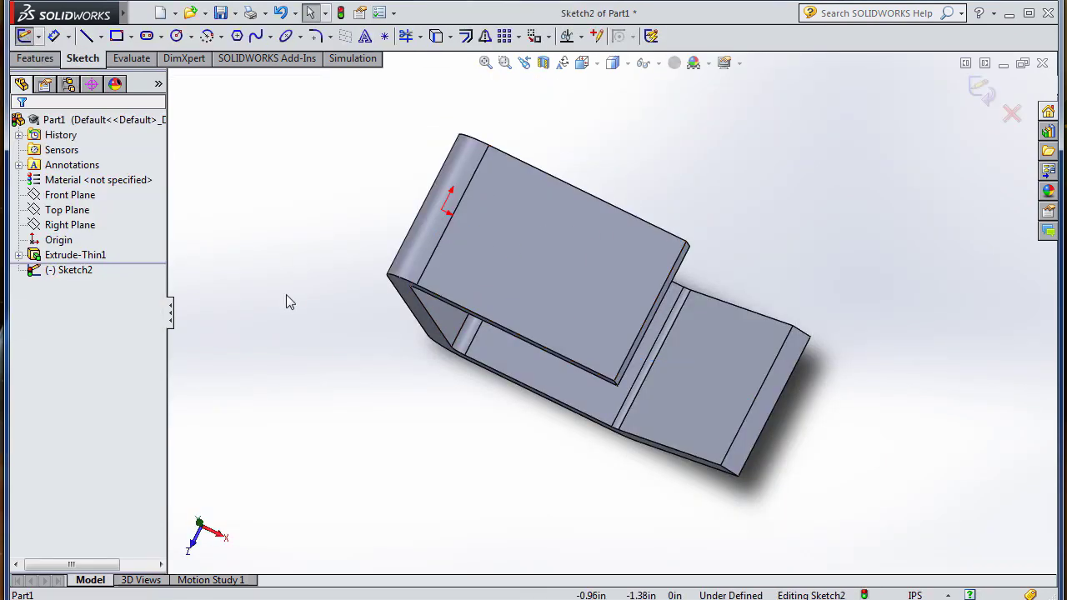
click(176, 35)
click(541, 313)
click(620, 314)
Step: Dimension the hole: Ø0.50, 0.75 from the bottom edge, 1.30 horizontally; then extrude-cut it
click(53, 36)
click(575, 382)
click(538, 502)
text(0,5)
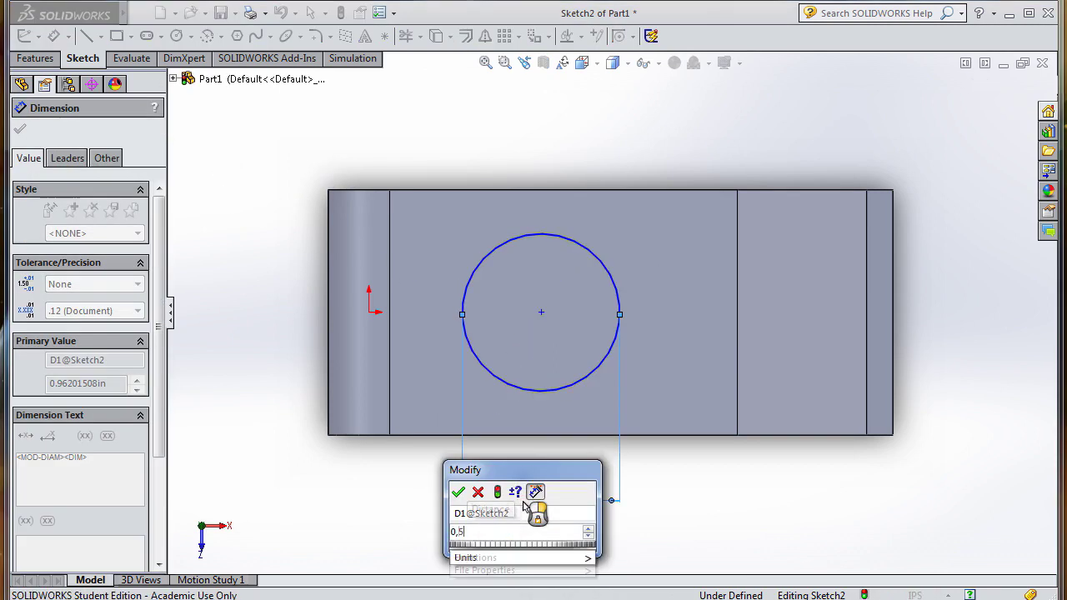
key(Return)
click(541, 315)
click(350, 435)
click(263, 406)
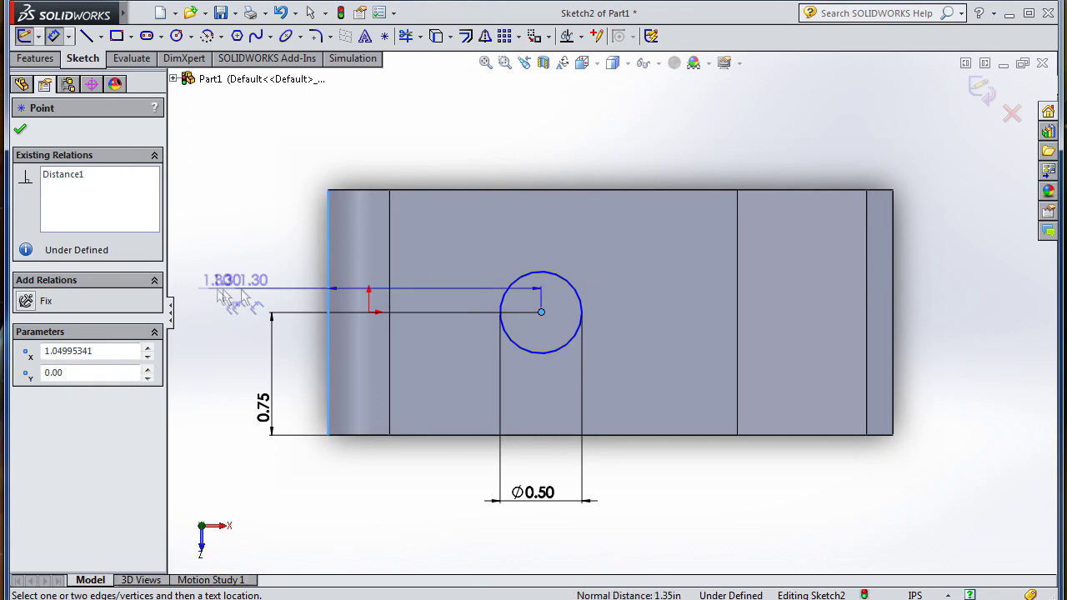
click(240, 136)
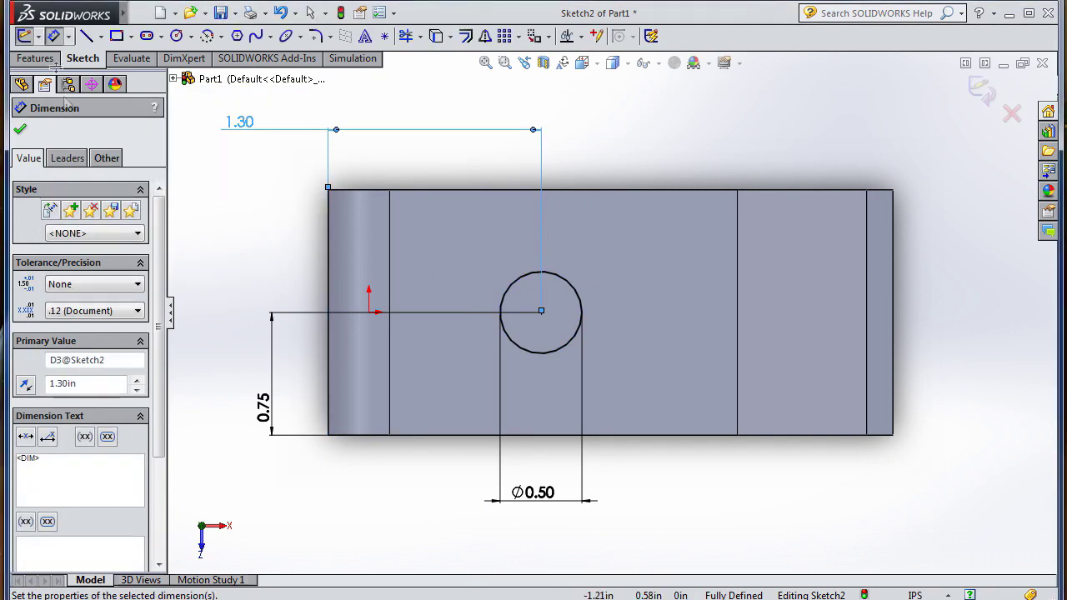
click(20, 134)
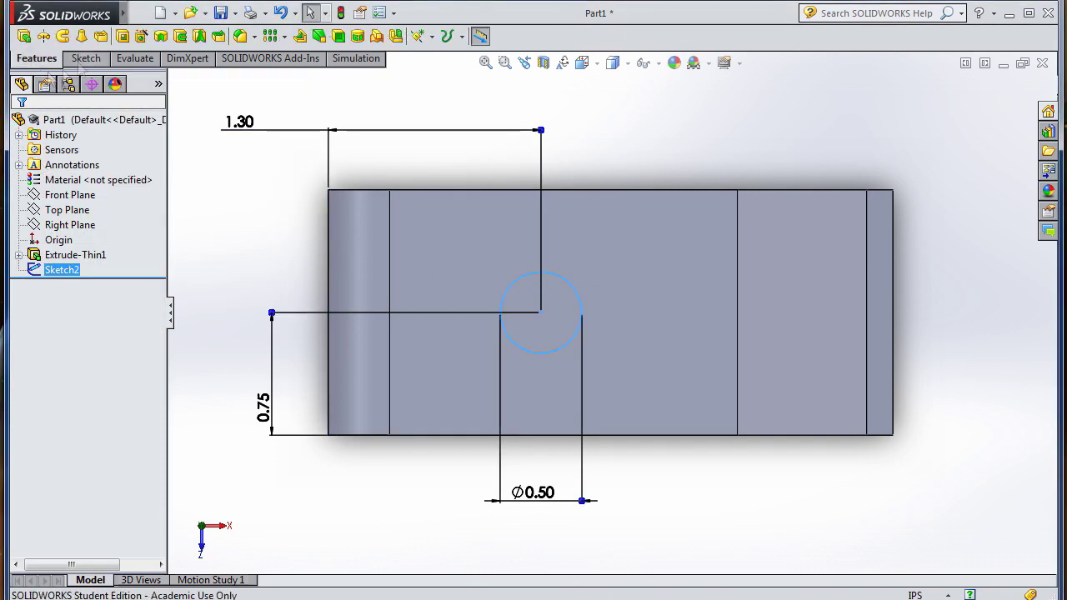
click(123, 36)
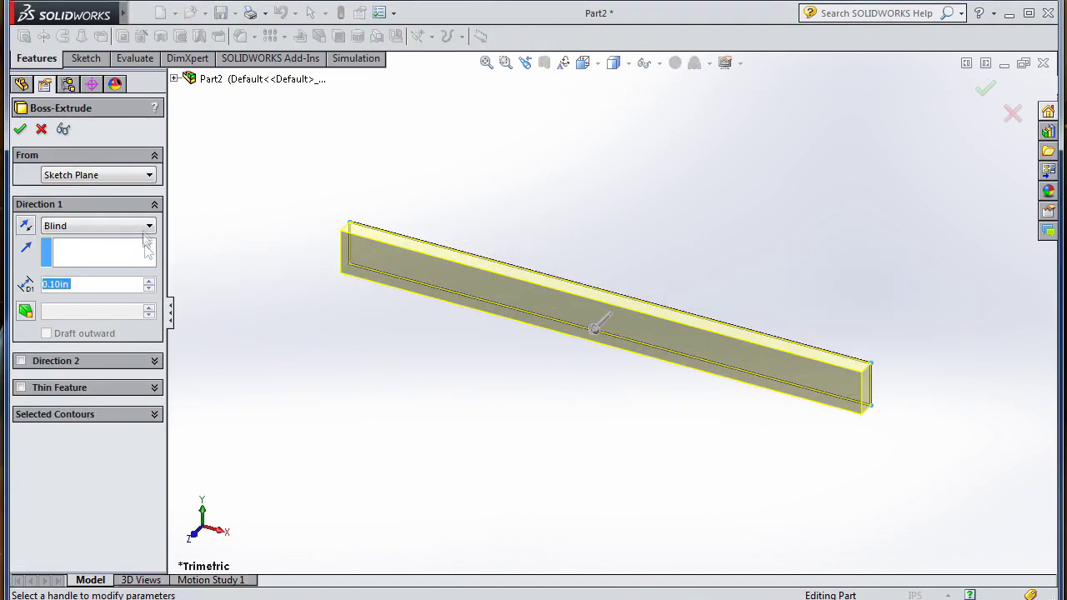
Step: Finish the bar at 1 in depth and size its left circle to Ø0.50
text(1)
key(Return)
key(Return)
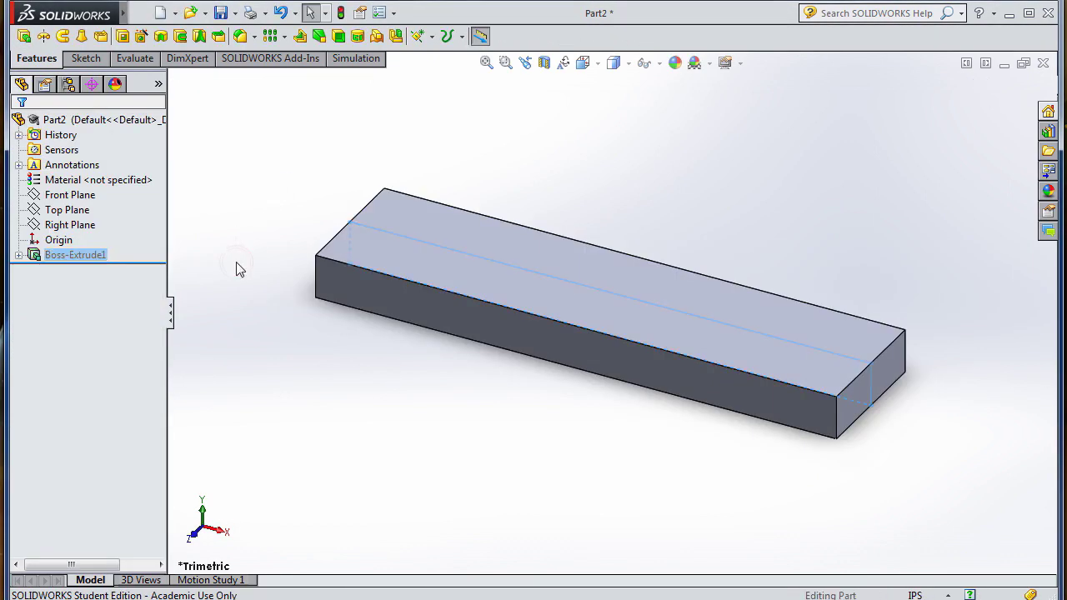
click(53, 36)
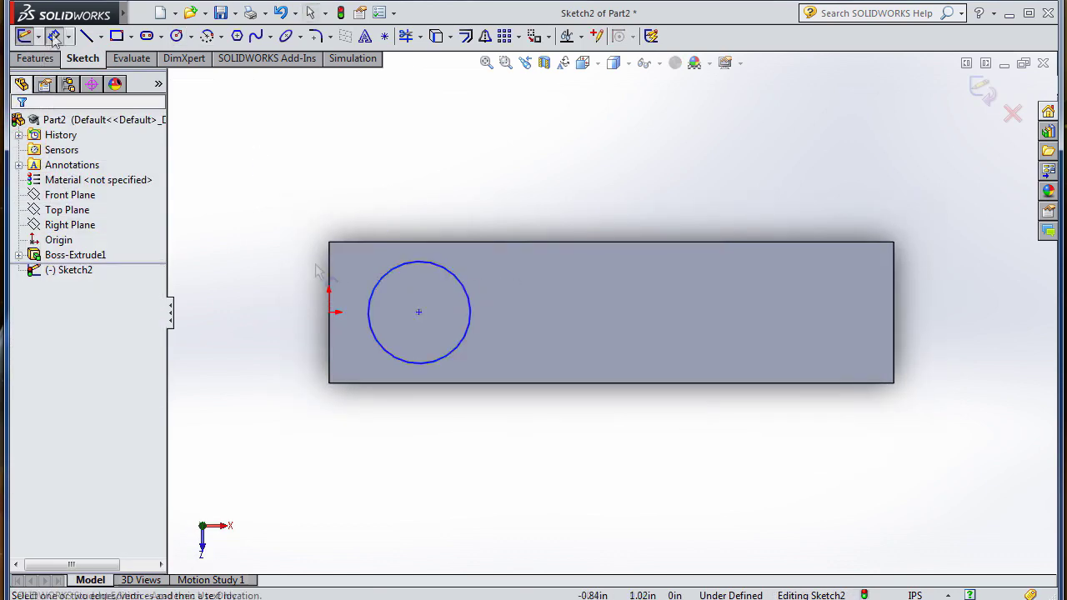
click(378, 450)
text(0.5)
click(281, 418)
Step: Locate the Ø0.50 circle 0.375 in from the bar's left end and bottom edge
click(419, 315)
click(329, 242)
click(336, 155)
text(0.375)
key(Return)
click(405, 384)
click(399, 310)
click(242, 292)
text(0.375)
key(Return)
Step: Add a flat line 0.1875 in from the circle centre and trim the arc beyond it
key(l)
click(370, 275)
click(370, 350)
key(Escape)
click(370, 313)
click(399, 313)
click(385, 457)
text(0.1875)
key(Return)
key(Escape)
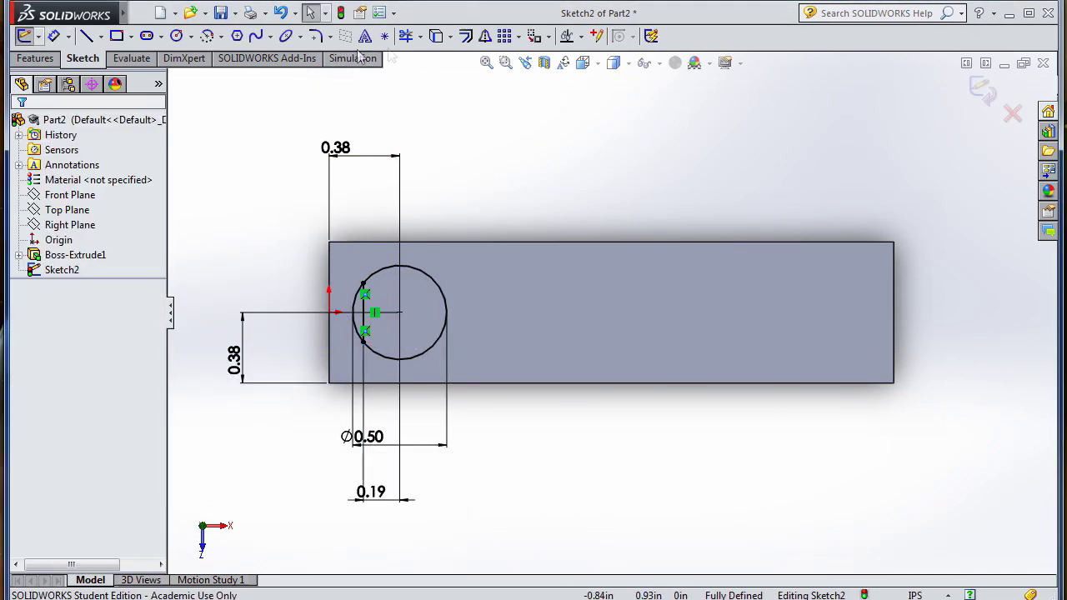
click(406, 35)
Step: Sketch a Ø0.1875 circle near the bar's right end
click(176, 36)
click(849, 299)
click(863, 263)
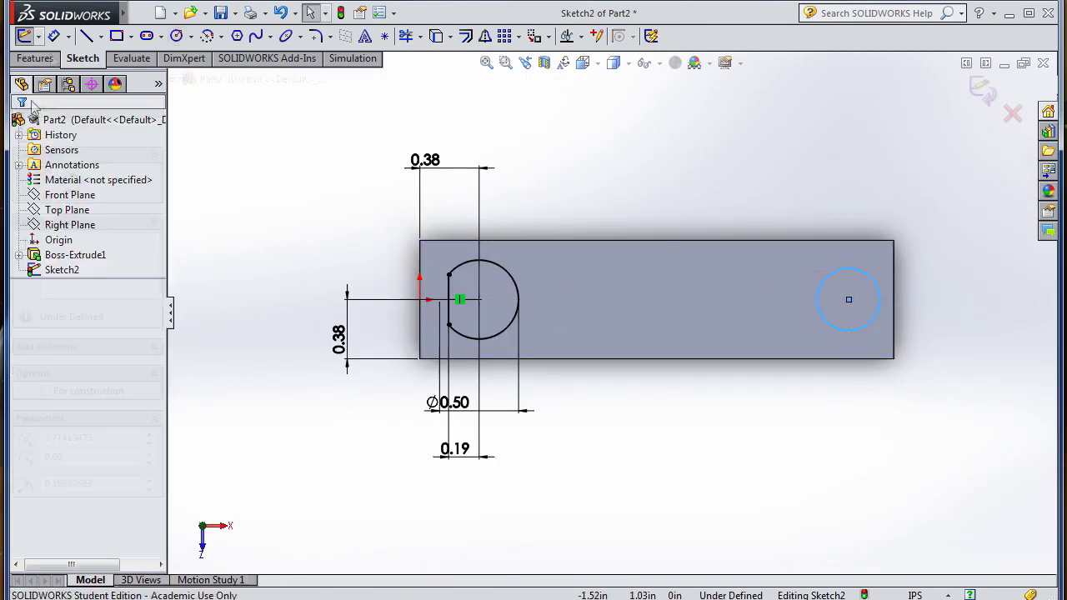
click(52, 36)
click(834, 334)
click(667, 459)
text(875)
key(Return)
Step: Locate the small circle 0.375 in from the right end and bottom edge, then start the cut
click(848, 299)
click(894, 300)
text(0.375)
key(Return)
key(Escape)
click(835, 299)
text(0.375)
key(Return)
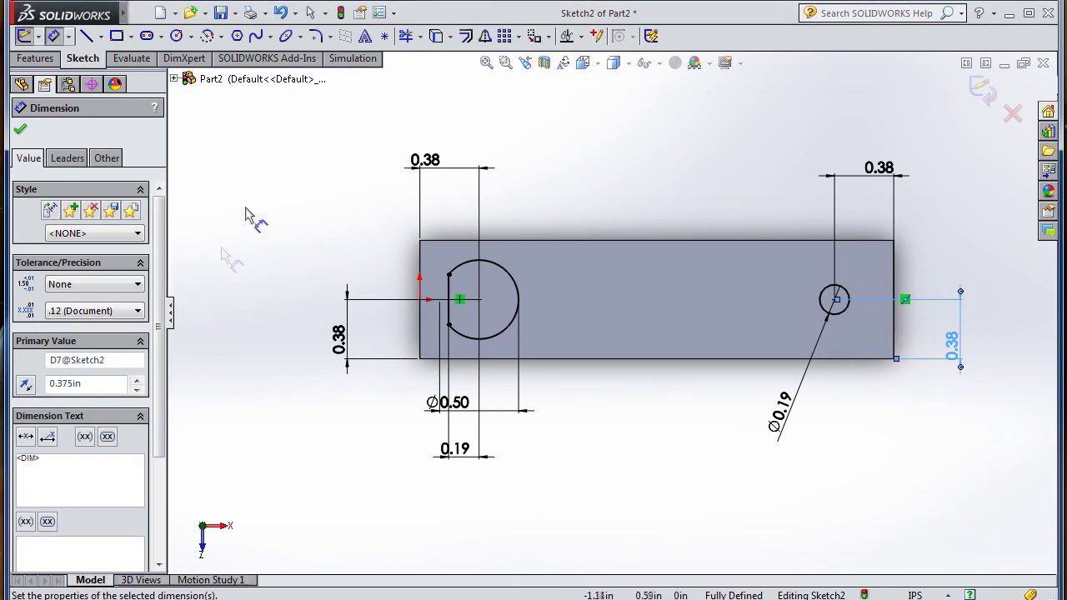
click(984, 87)
click(35, 57)
click(122, 36)
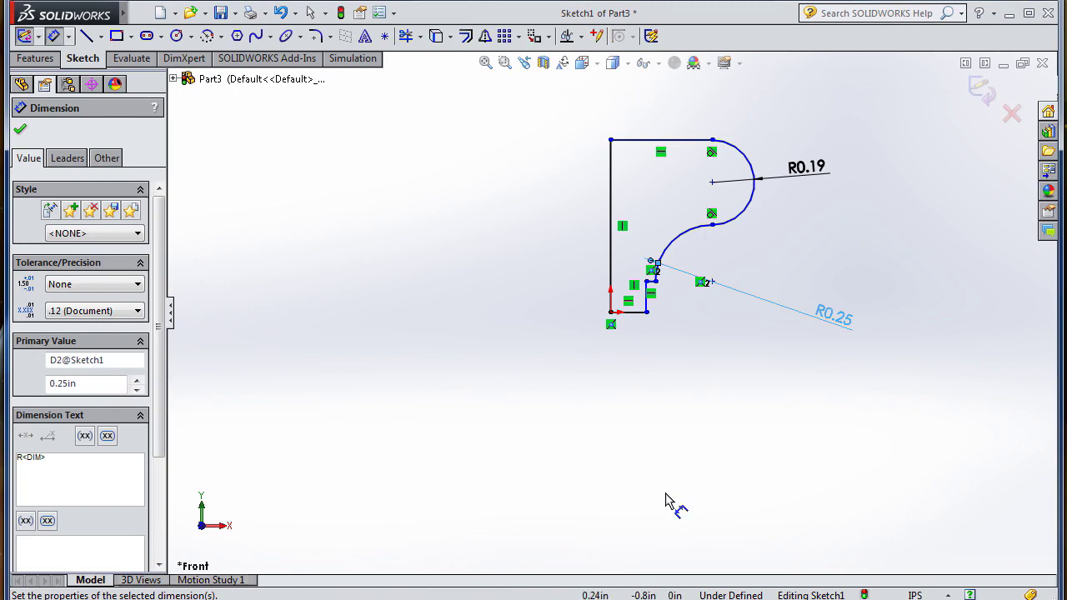
Step: Set the knob profile's 0.188 in width and 0.09 in step width
text(0.188)
key(Return)
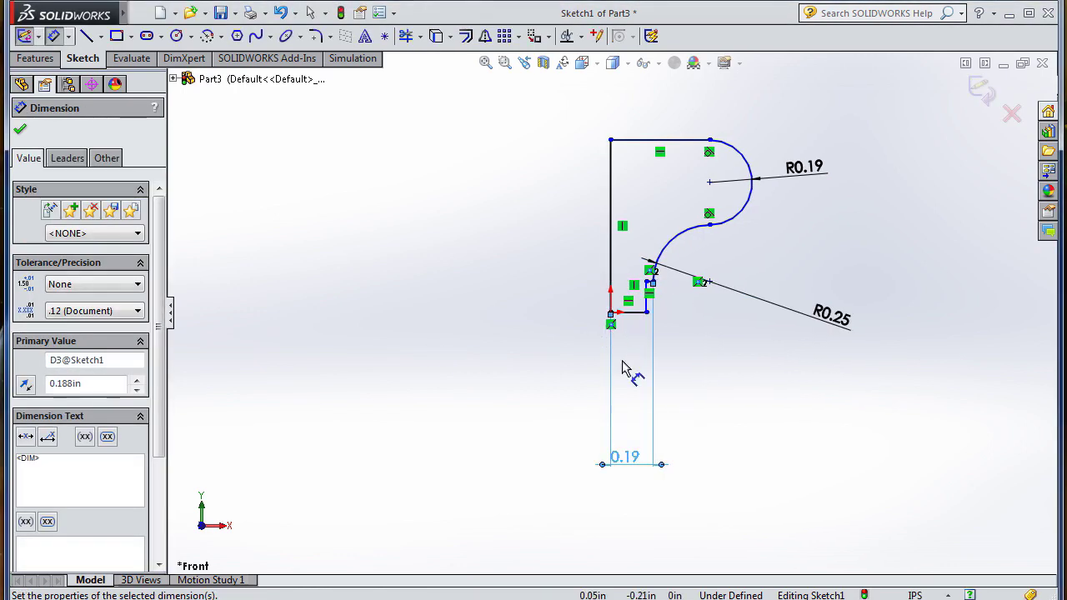
text(0,09)
key(Return)
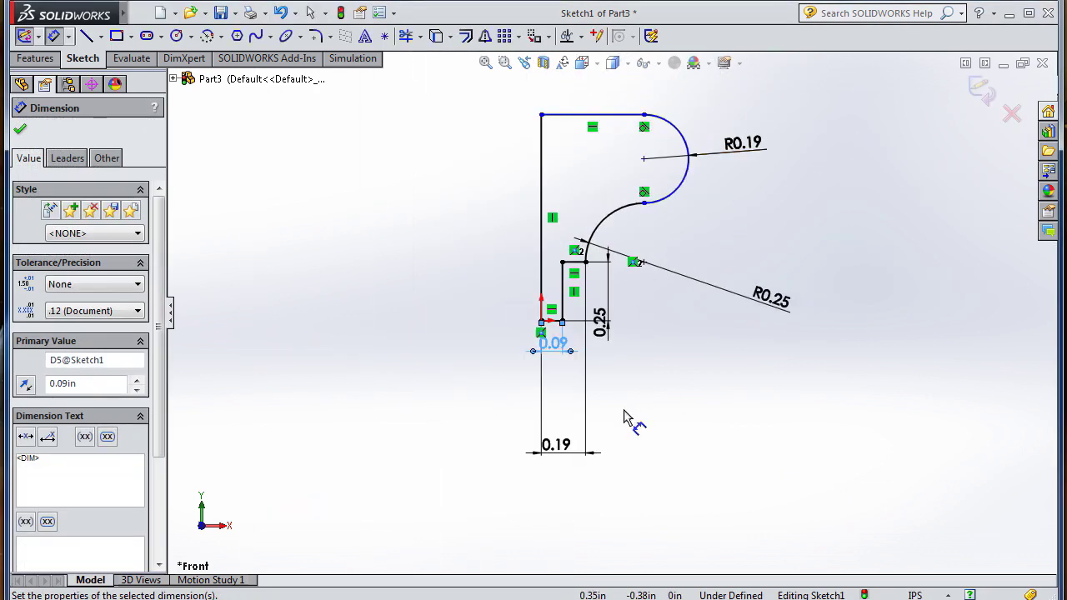
Step: Dimension the top line 0.44 and revolve the profile about a construction centerline into the knob
click(592, 114)
click(609, 96)
key(Return)
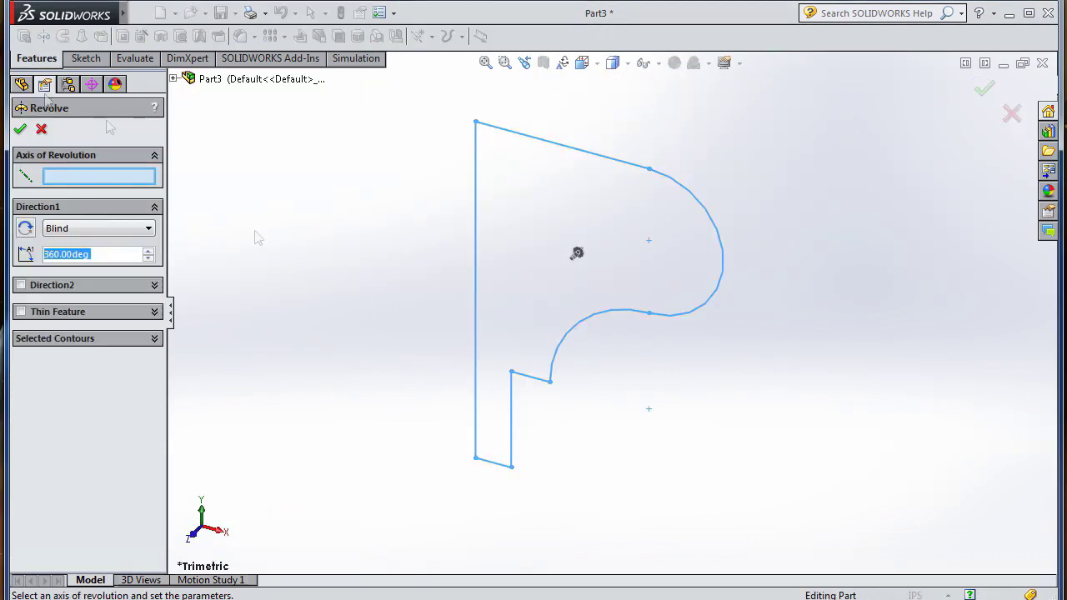
click(87, 38)
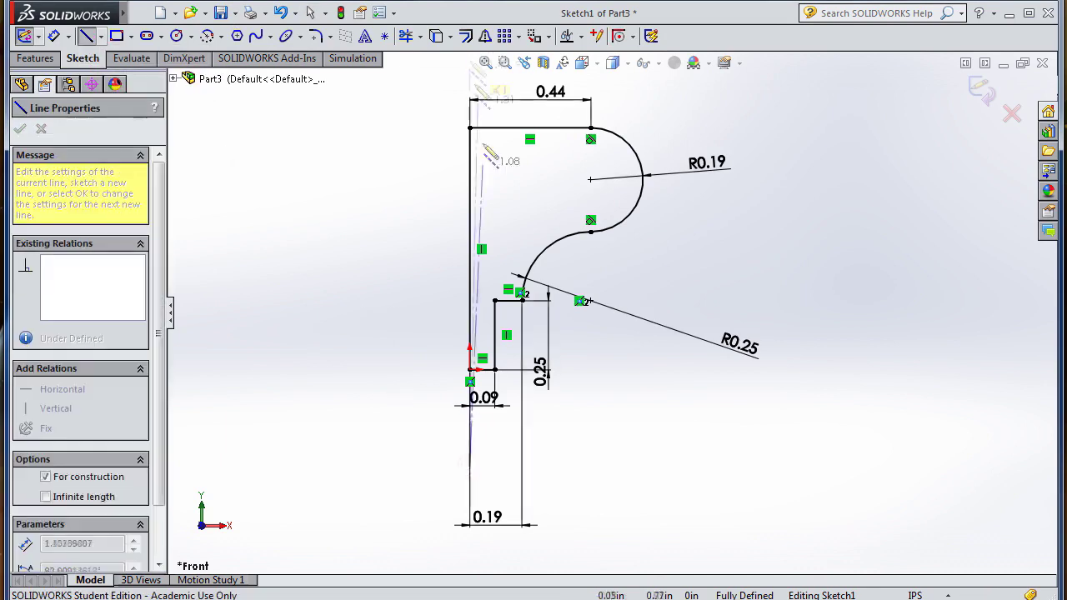
key(Return)
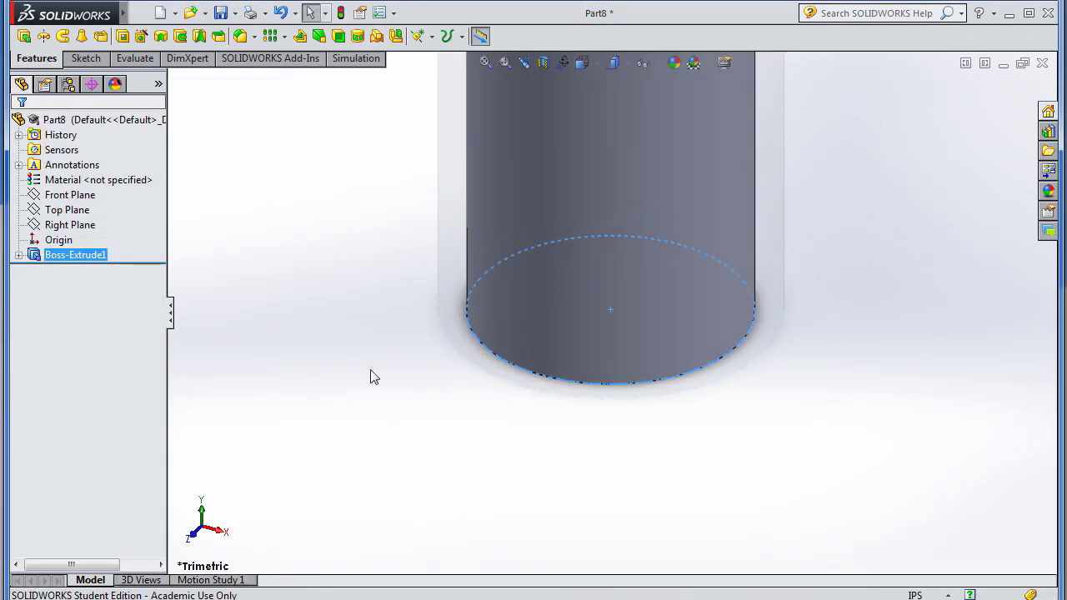
Step: Sketch a circle centred on the cylinder's bottom face and set its diameter
middle_drag(370, 377, 351, 275)
click(86, 58)
click(23, 36)
click(584, 392)
click(176, 36)
click(611, 313)
click(301, 312)
click(397, 306)
click(275, 379)
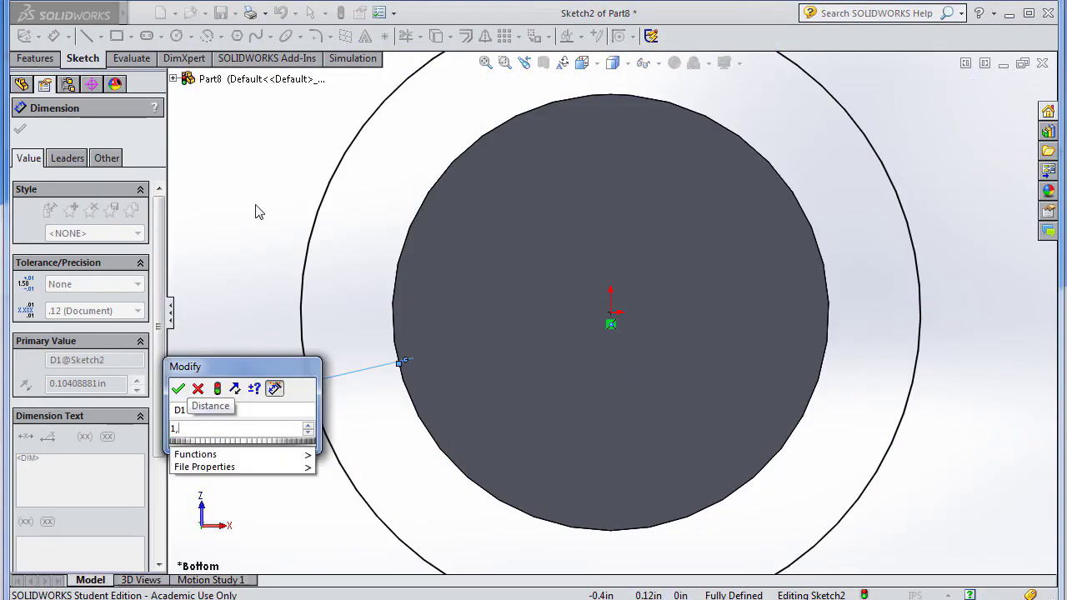
text(/8)
key(Return)
Step: Extrude the circle 0.25 in as a second boss
click(23, 36)
click(35, 59)
click(24, 36)
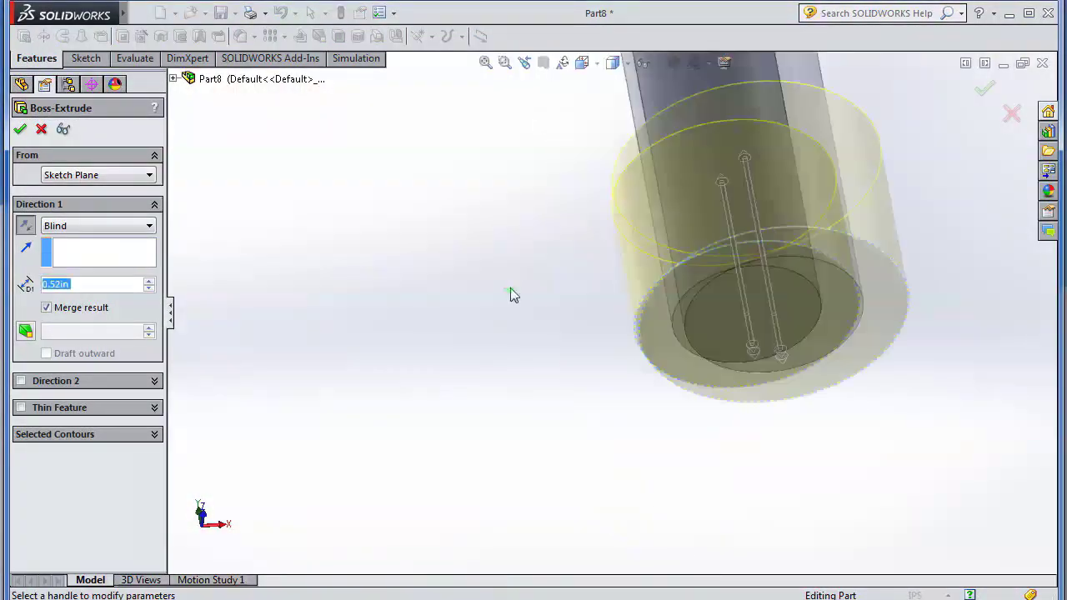
text(0.25)
key(Return)
Step: On the new end face, sketch a circle centred on the origin
click(71, 64)
click(23, 35)
click(707, 309)
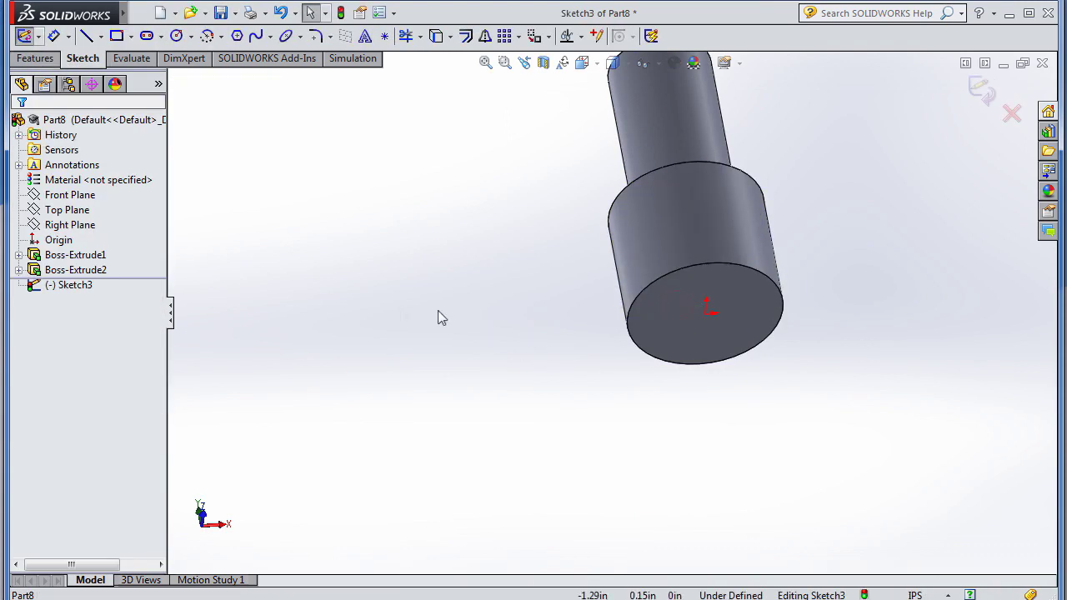
key(ctrl+8)
click(176, 36)
drag(611, 312, 684, 200)
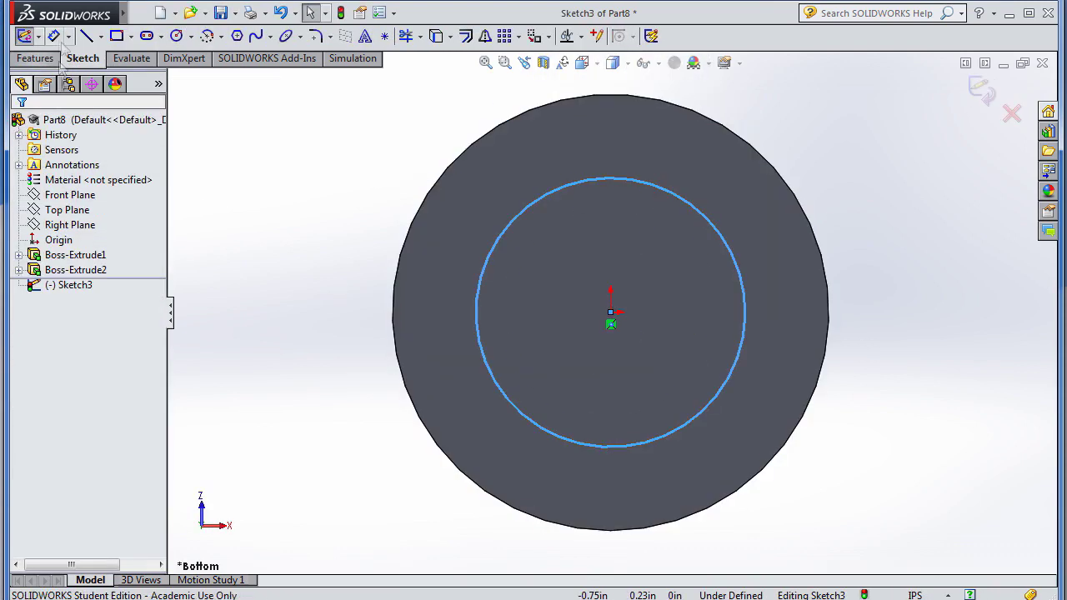
click(53, 36)
click(608, 178)
click(304, 229)
click(235, 277)
Step: Draw a line across the circle and trim away the arc below it
key(ctrl+z)
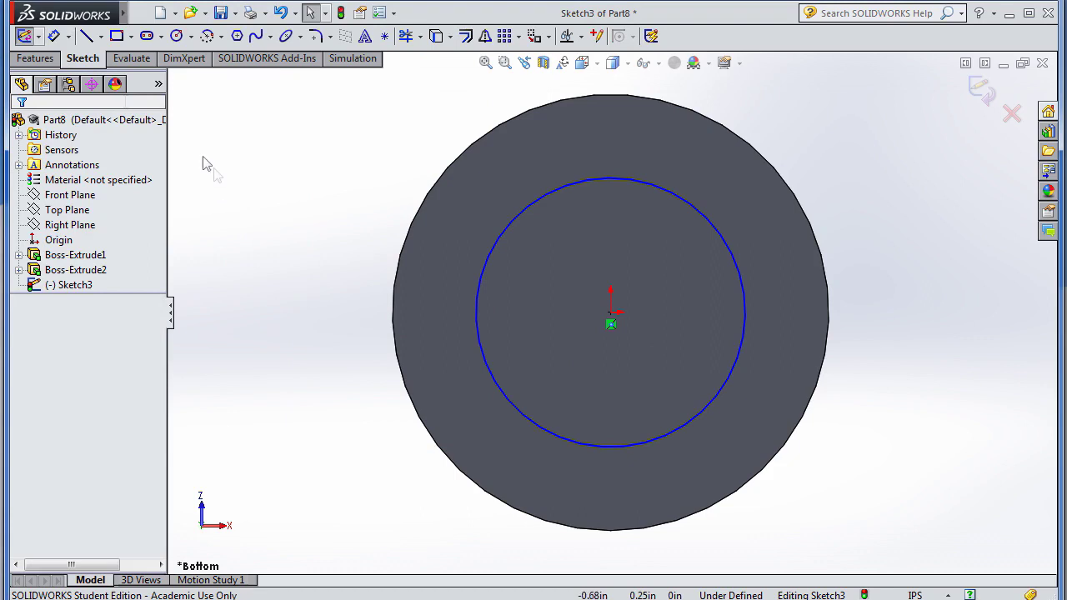
click(86, 36)
click(498, 382)
key(Escape)
click(406, 36)
click(612, 446)
Step: Dimension the flat 0.193 in from the origin
click(53, 36)
click(611, 384)
click(611, 323)
click(287, 349)
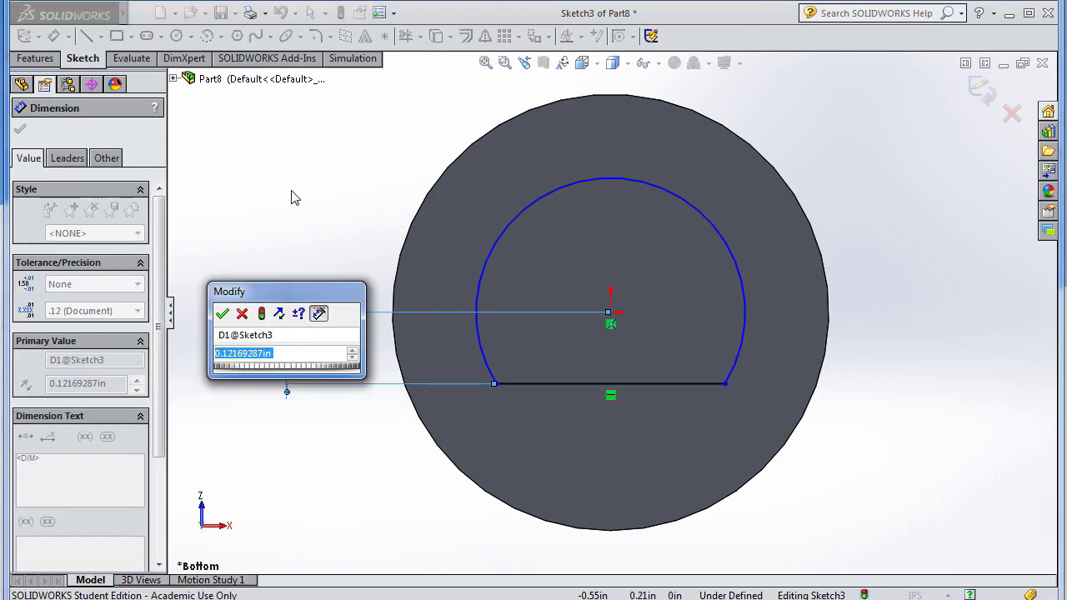
key(Return)
double_click(285, 302)
text(0.193)
key(Return)
Step: Give the arc a 0.255 radius and exit the D-shaped sketch
click(476, 225)
click(350, 163)
text(0.255)
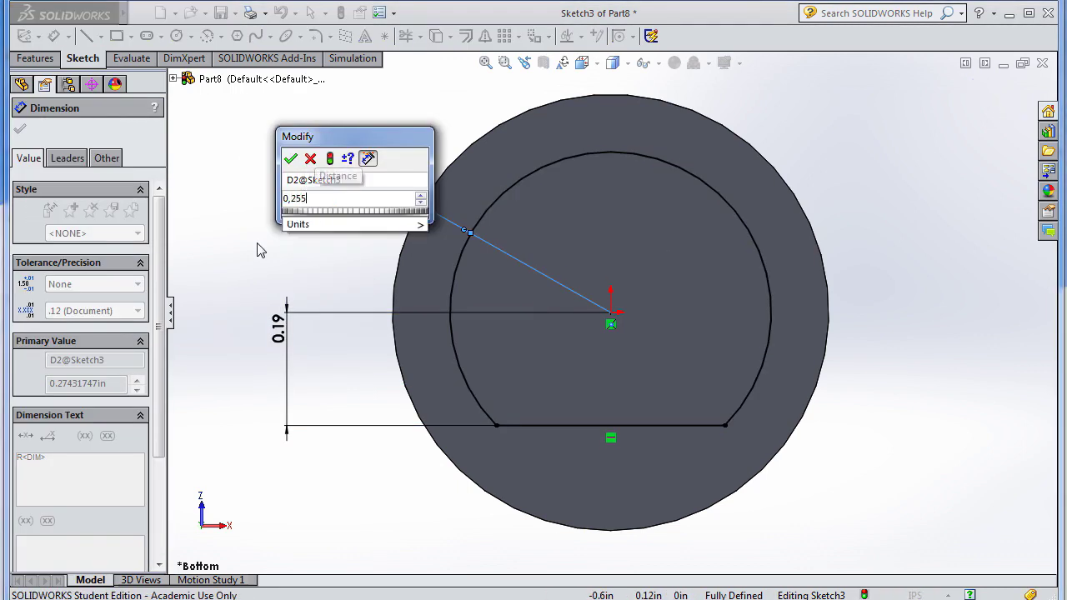
key(Return)
click(53, 37)
click(25, 38)
Step: Complete the 0.625 in D-shaped extruded cut
click(123, 36)
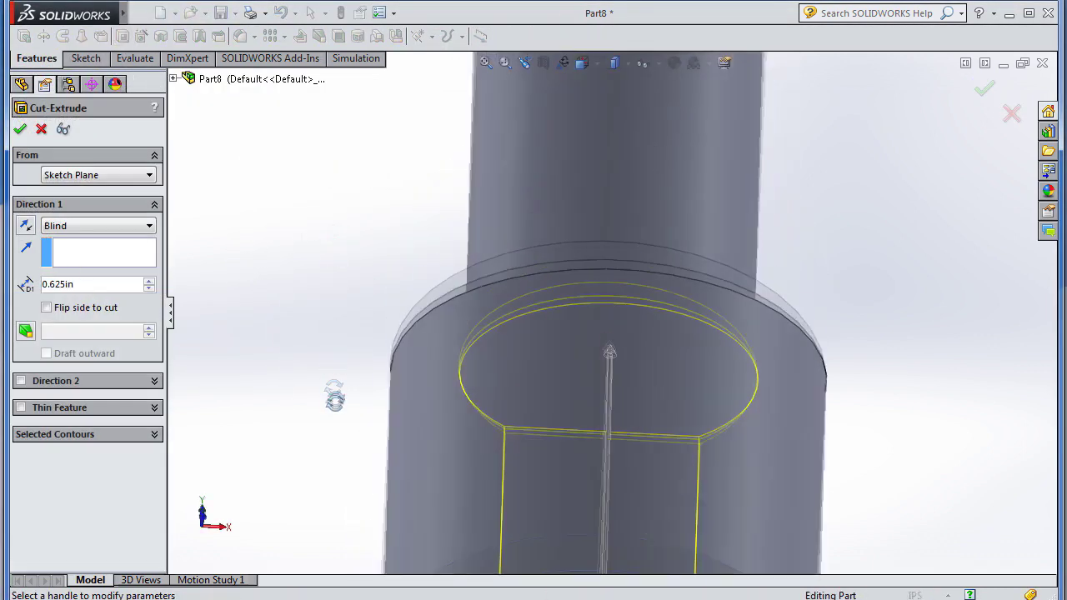
middle_drag(305, 231, 453, 297)
key(Return)
mouse_move(531, 353)
middle_down()
mouse_move(536, 228)
mouse_move(507, 452)
middle_up()
Step: Add 0.1 in and 0.188 in fillets at the shaft-to-base step and start a front-facing sketch
click(240, 36)
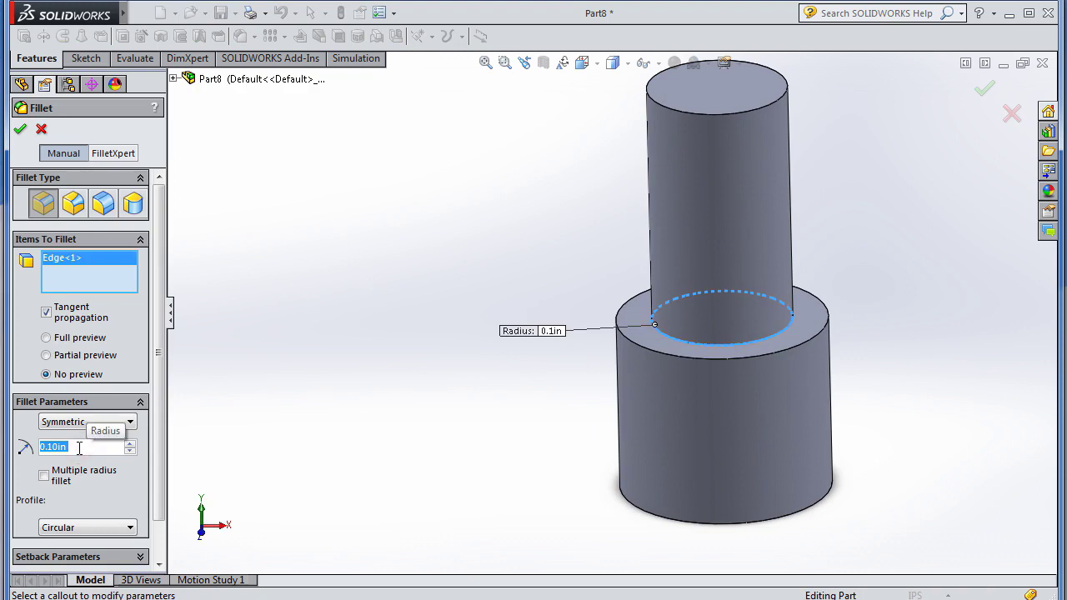
key(Return)
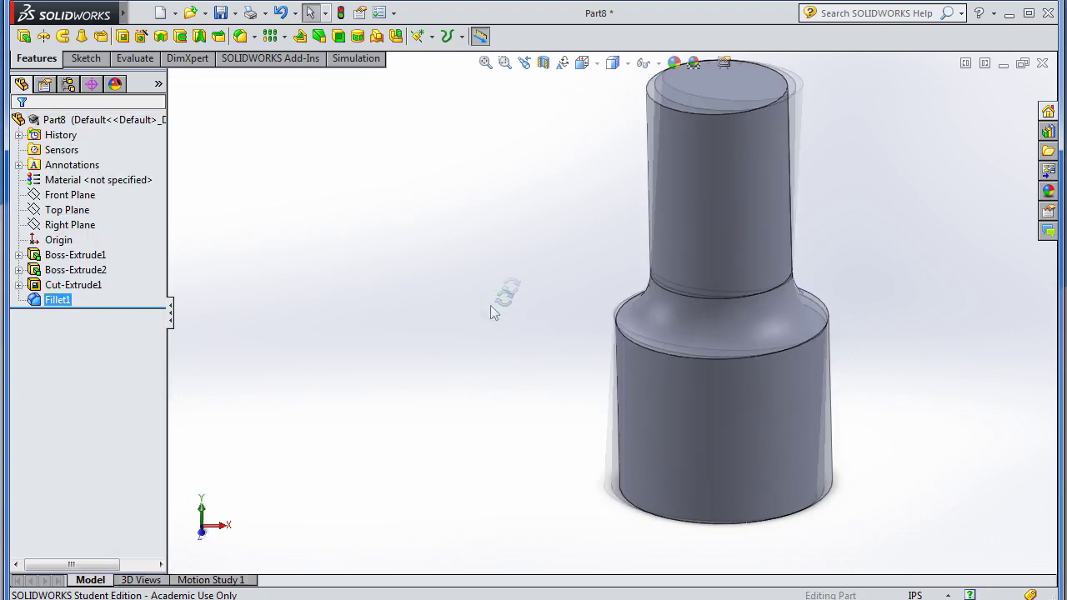
click(240, 36)
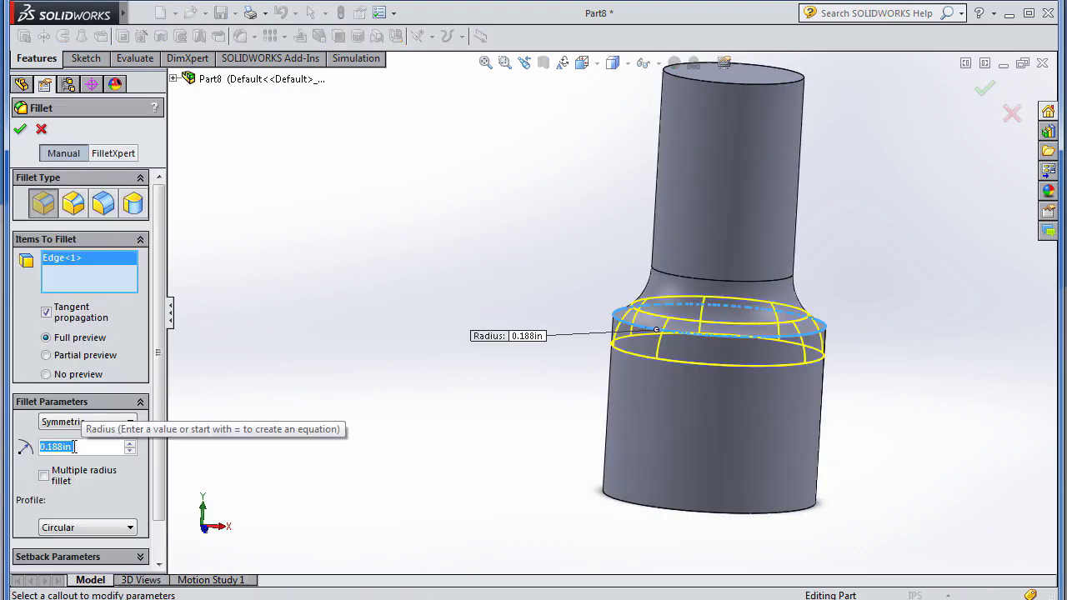
key(Return)
mouse_move(440, 376)
middle_down()
mouse_move(553, 248)
mouse_move(483, 379)
middle_up()
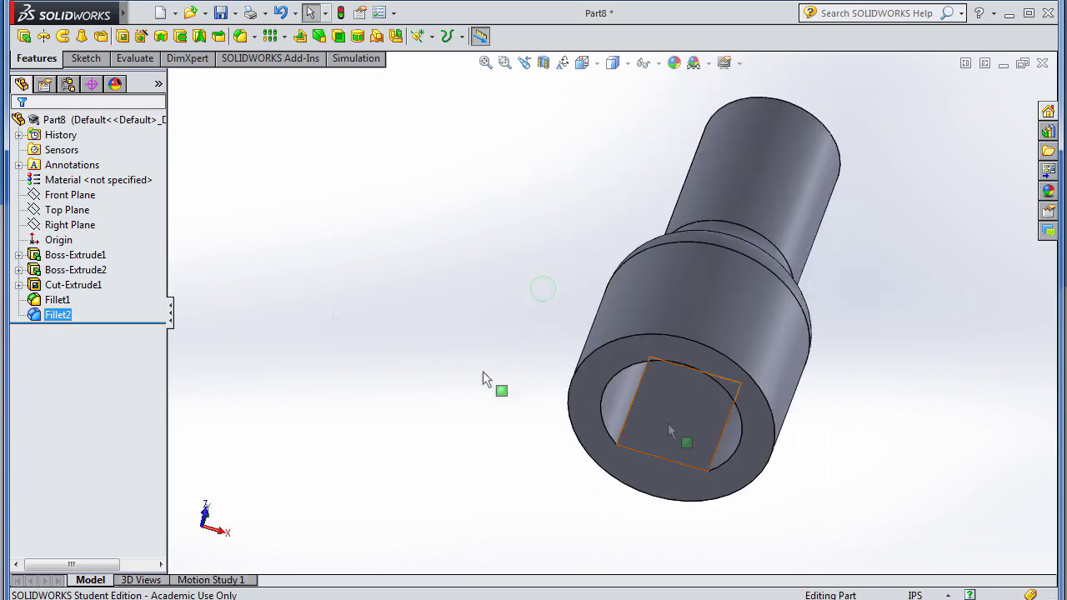
click(471, 423)
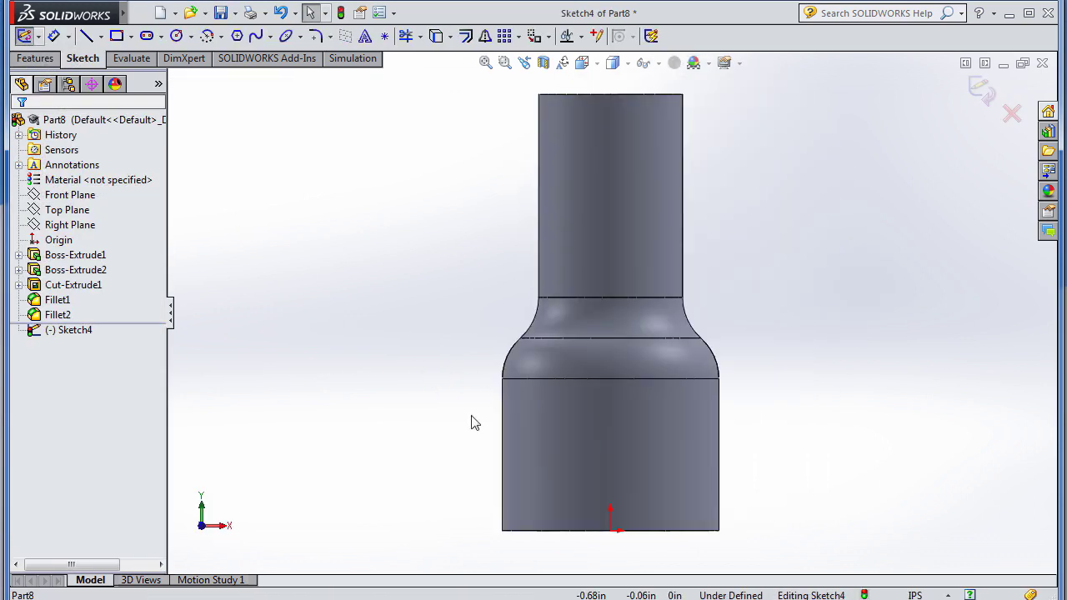
Step: Sketch a small circle above the origin with a 0.09 diameter
key(c)
drag(609, 454, 644, 455)
key(d)
click(575, 455)
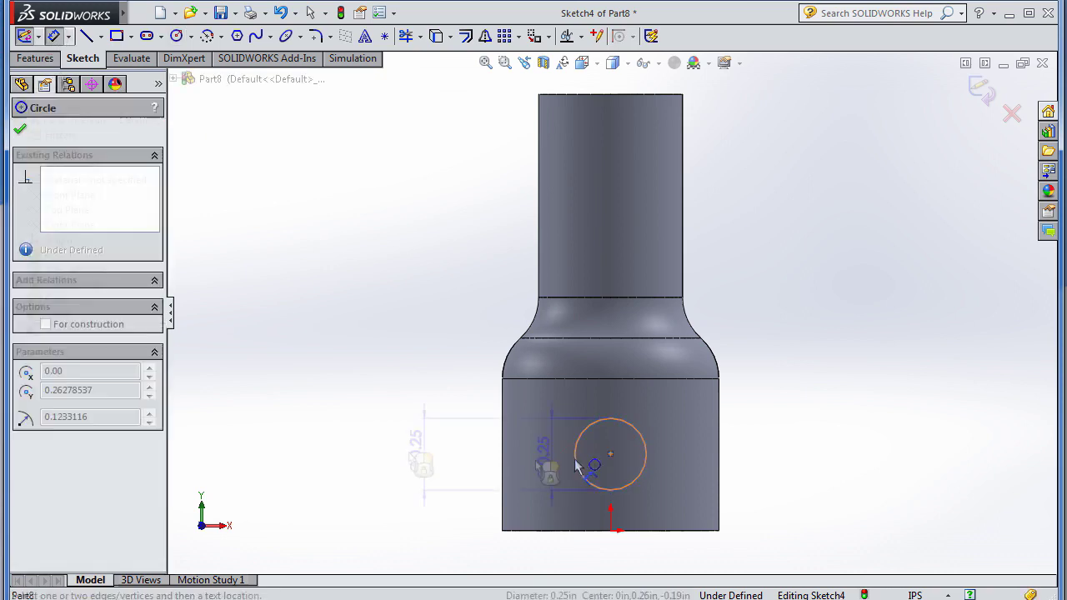
click(403, 454)
text(0,09)
key(Return)
Step: Locate the circle's centre 0.25 above the origin and add its side offset dimension
click(610, 454)
click(611, 531)
click(802, 512)
text(0.25)
key(Return)
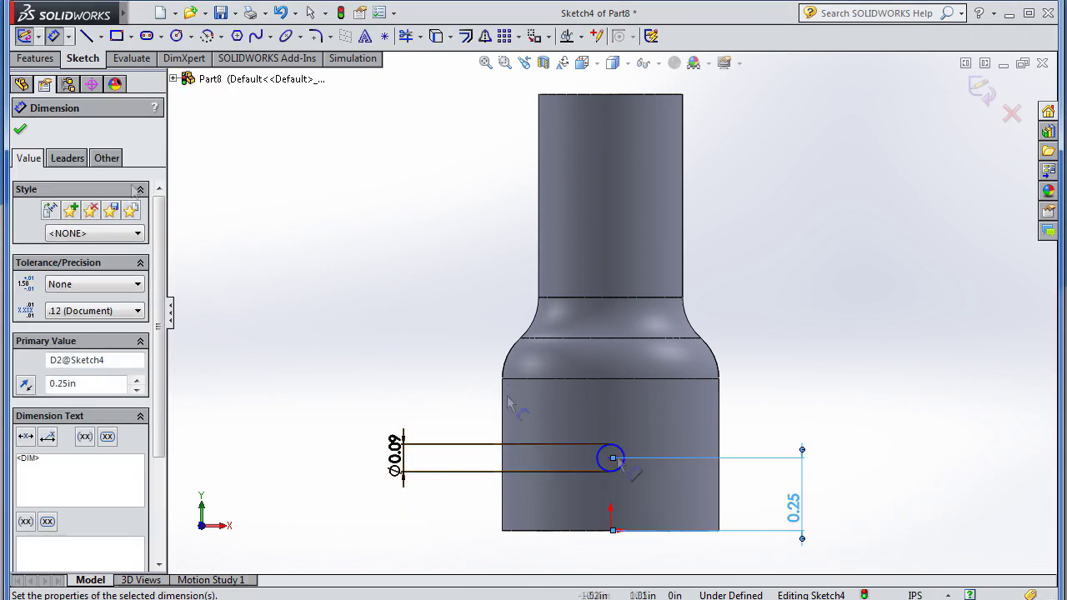
click(503, 412)
click(489, 244)
key(Return)
Step: Cut the circle as a 0.50in blind hole and turn the view normal to it
click(36, 57)
click(123, 36)
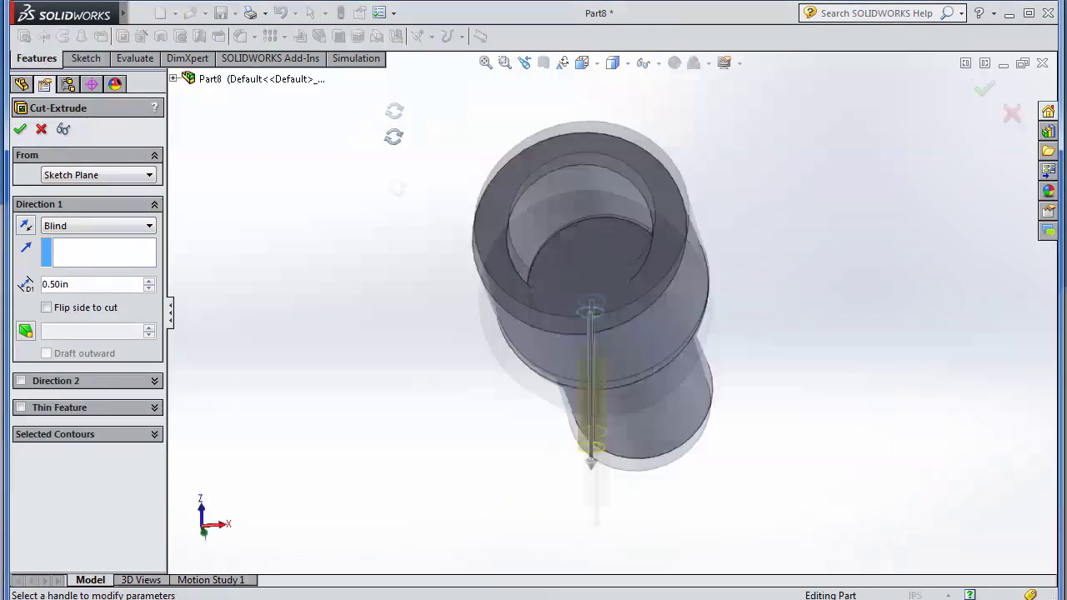
key(Return)
key(space)
key(ctrl+8)
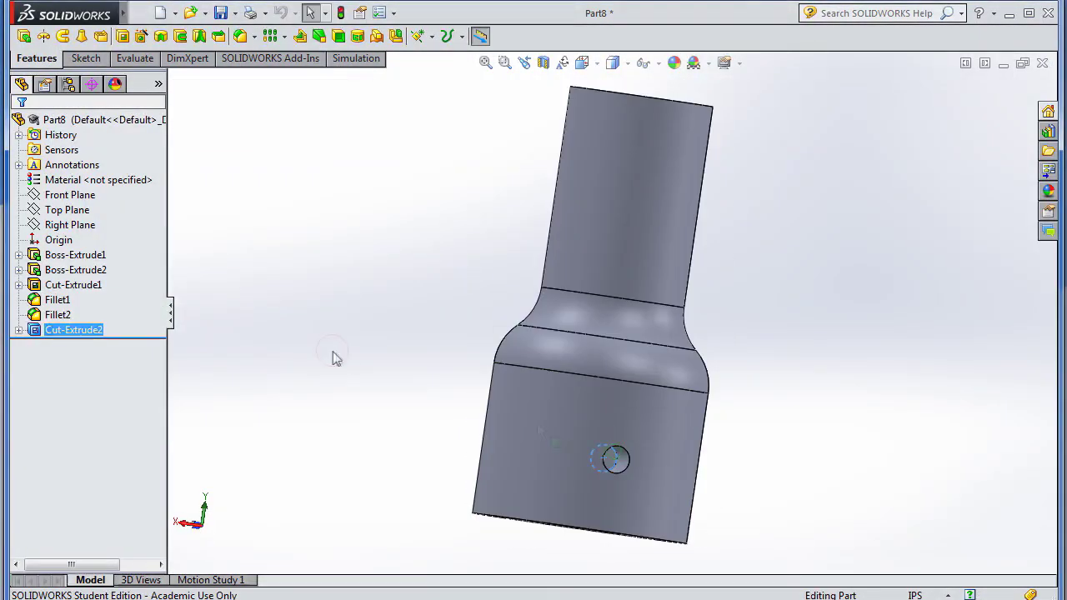
Step: Sketch a line across the narrow shaft's end face
middle_drag(736, 484, 764, 268)
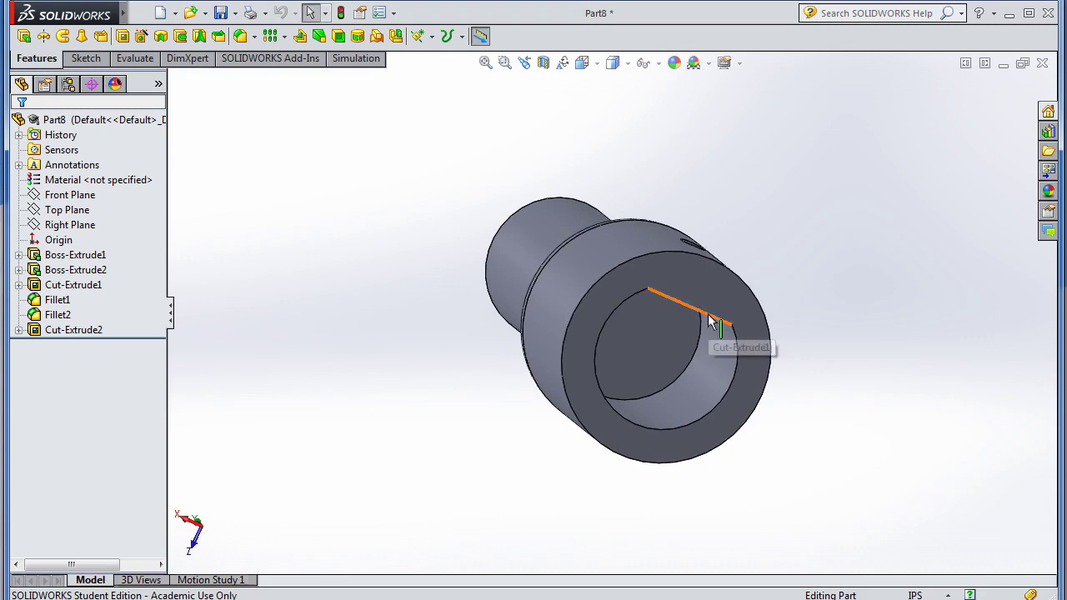
mouse_move(709, 320)
middle_down()
mouse_move(441, 386)
mouse_move(581, 314)
middle_up()
key(s)
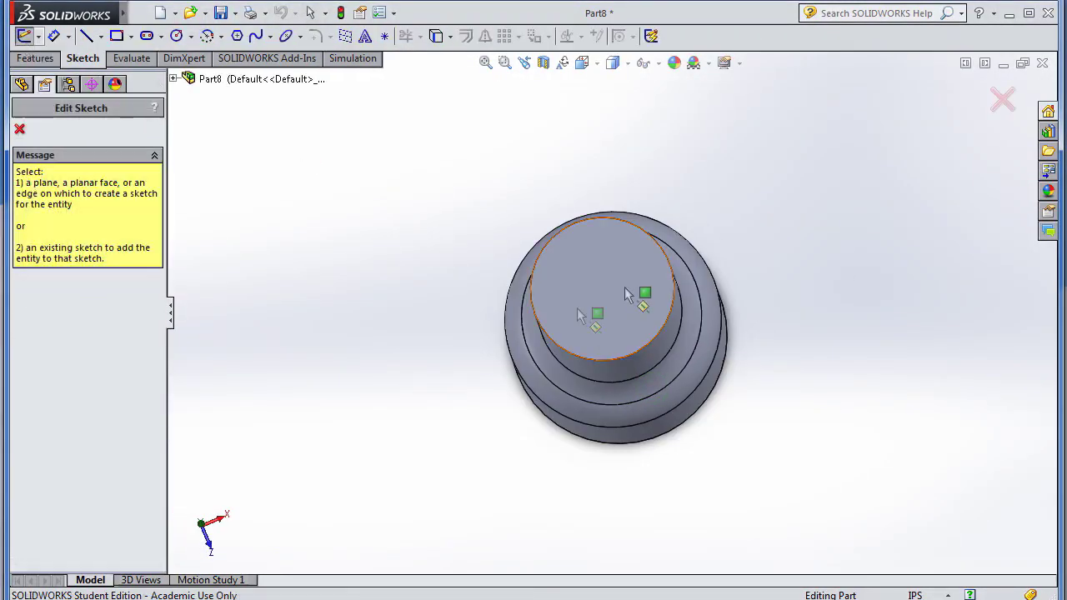
click(581, 314)
middle_drag(500, 250, 360, 290)
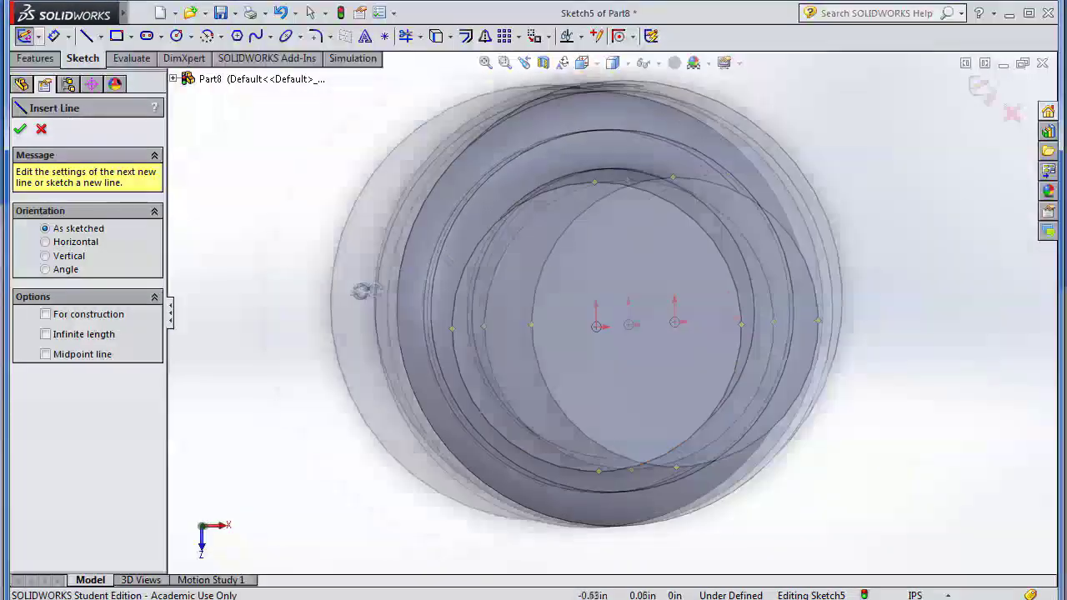
click(481, 240)
key(Escape)
Step: Make the sketched line collinear with the earlier cut's edge
middle_drag(350, 244, 673, 172)
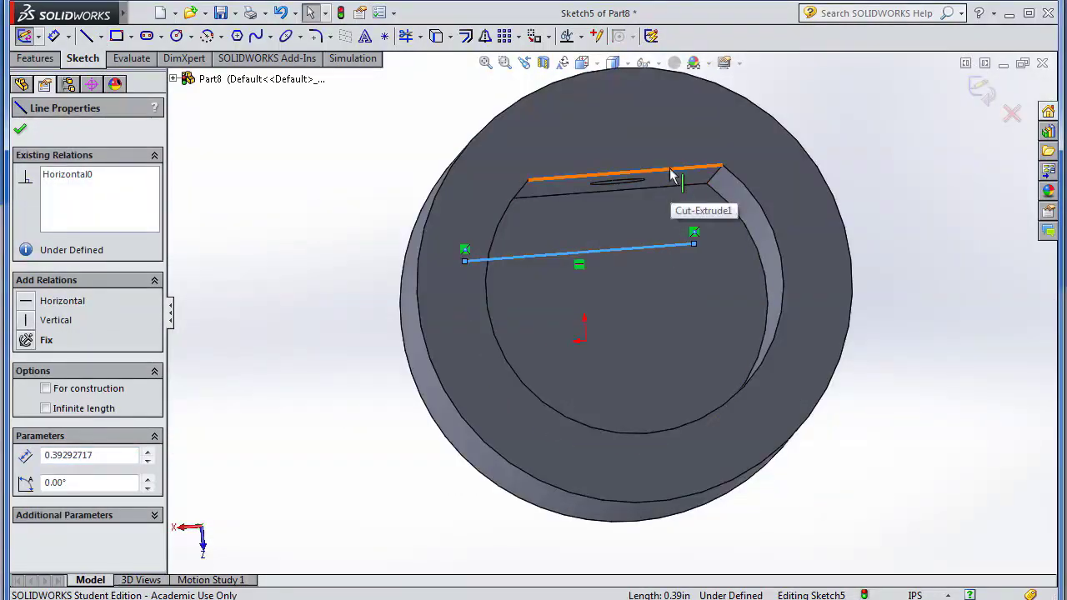
ctrl+click(674, 171)
click(59, 398)
mouse_move(533, 300)
middle_down()
mouse_move(469, 296)
mouse_move(369, 336)
middle_up()
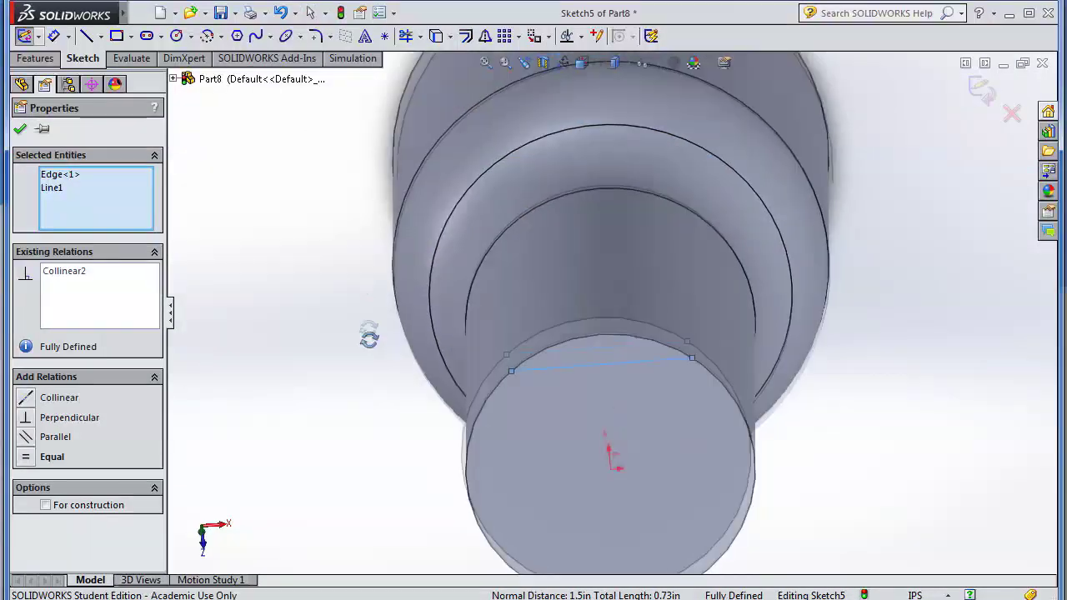
key(ctrl+8)
click(317, 284)
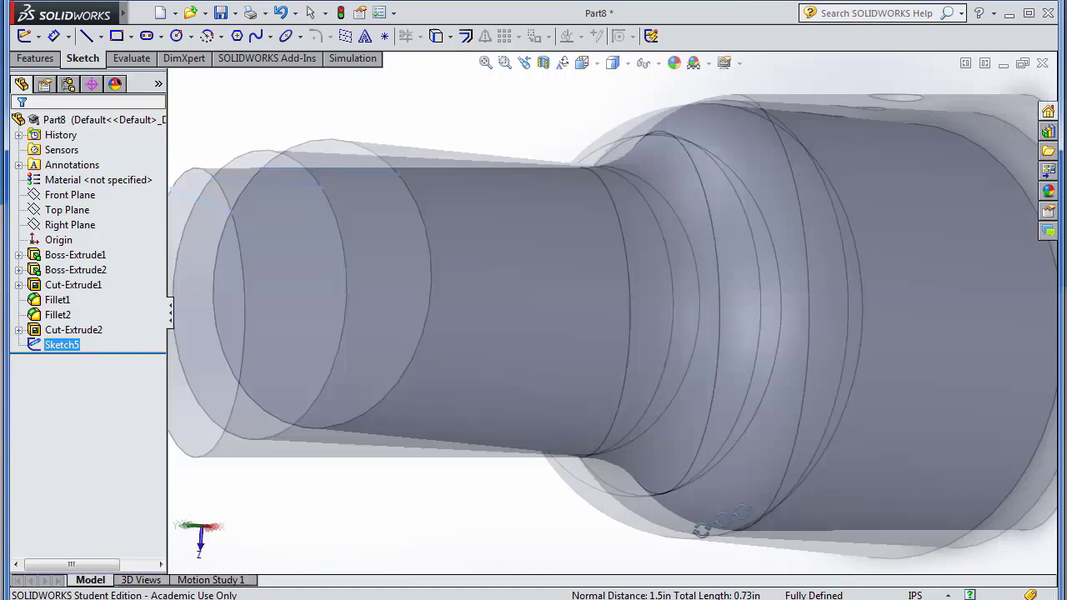
Step: Cut a 0.2-deep blind flat into the shaft end from the sketch
click(37, 58)
click(122, 36)
middle_drag(396, 142, 382, 235)
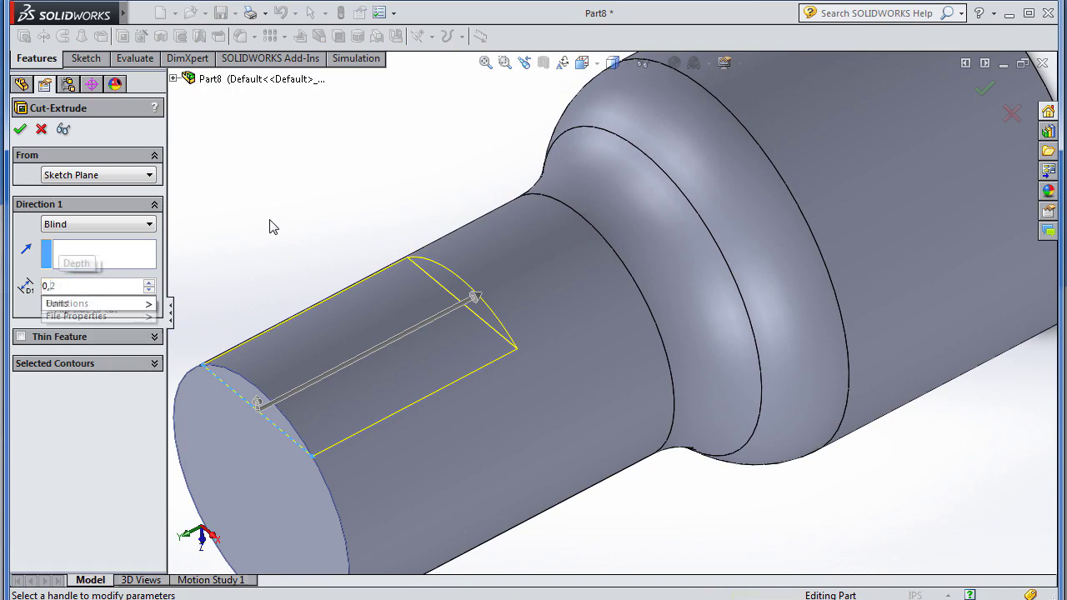
key(Return)
mouse_move(226, 231)
middle_down()
mouse_move(440, 201)
mouse_move(672, 410)
middle_up()
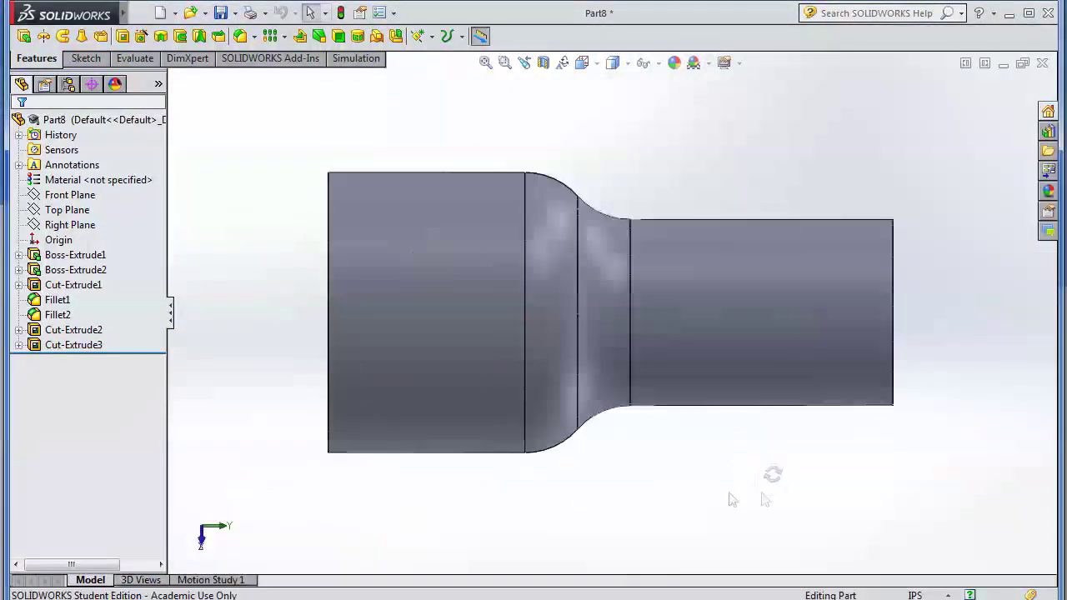
middle_drag(730, 499, 583, 334)
Step: Chamfer the shaft's top edge 0.10in at 45°
click(253, 36)
click(250, 75)
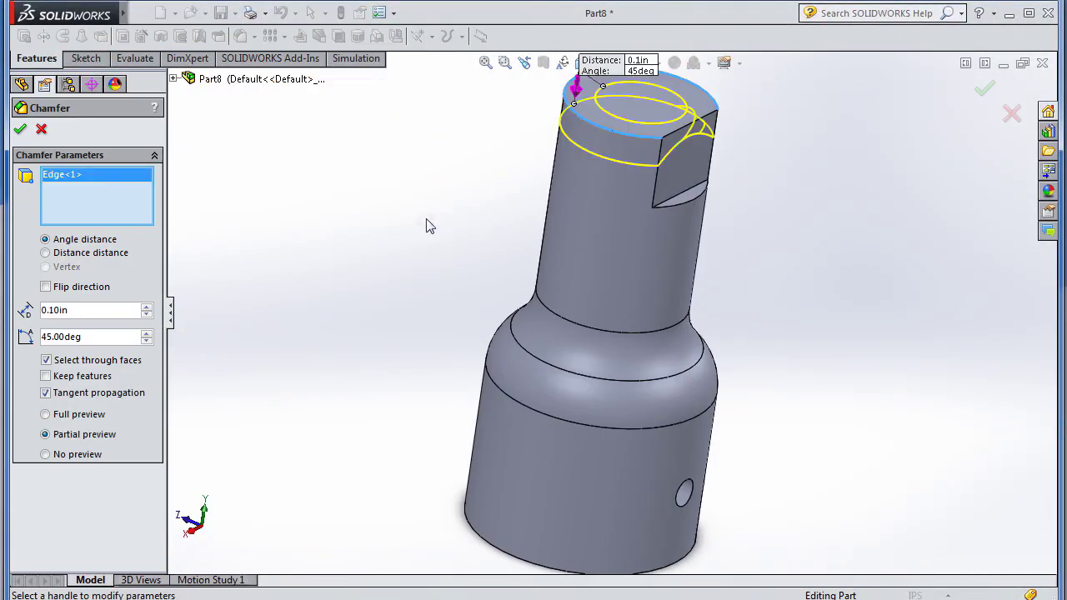
middle_drag(428, 226, 432, 259)
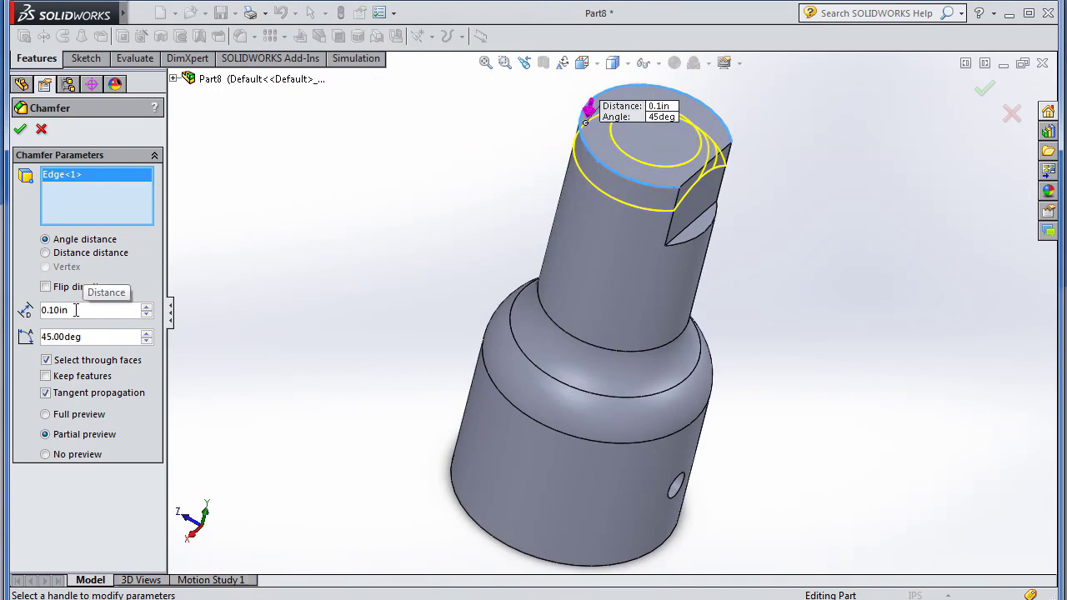
click(984, 89)
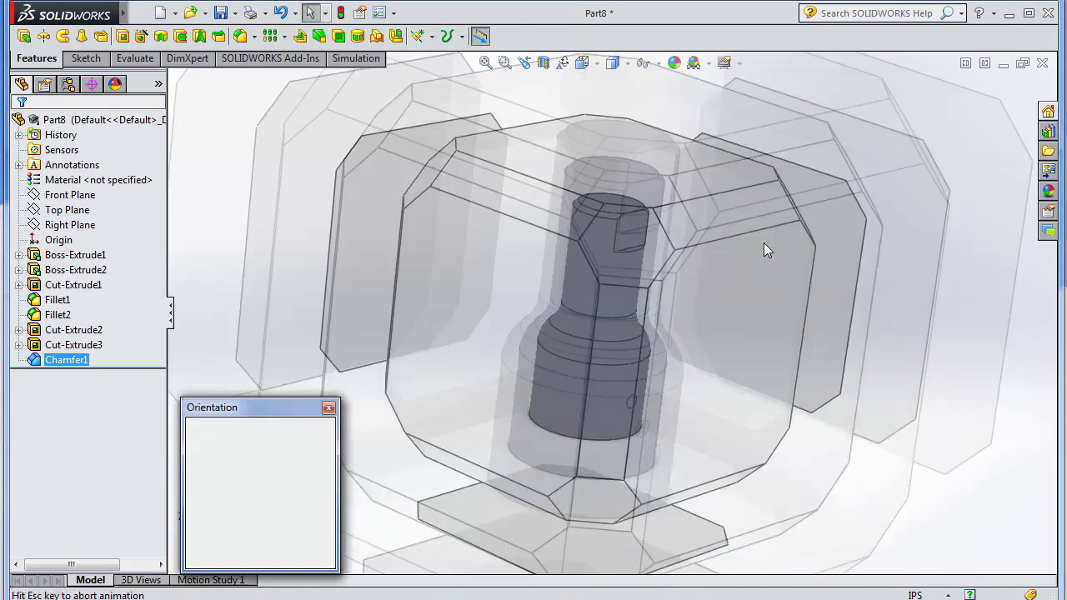
Step: Sketch a circle centred on the origin on the Front Plane and dimension its diameter
click(24, 36)
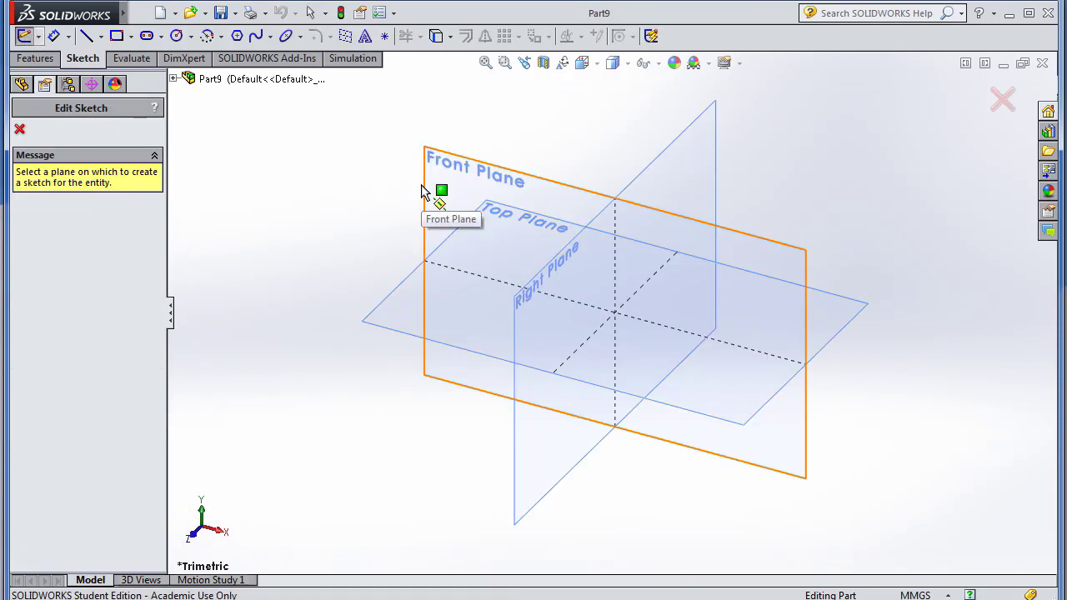
click(421, 184)
click(176, 36)
click(610, 312)
click(707, 279)
click(53, 36)
click(509, 312)
click(326, 208)
key(Return)
Step: Extrude the circle into a 1.50 in cylinder and apply the 'color' appearance
click(37, 58)
click(24, 36)
key(Escape)
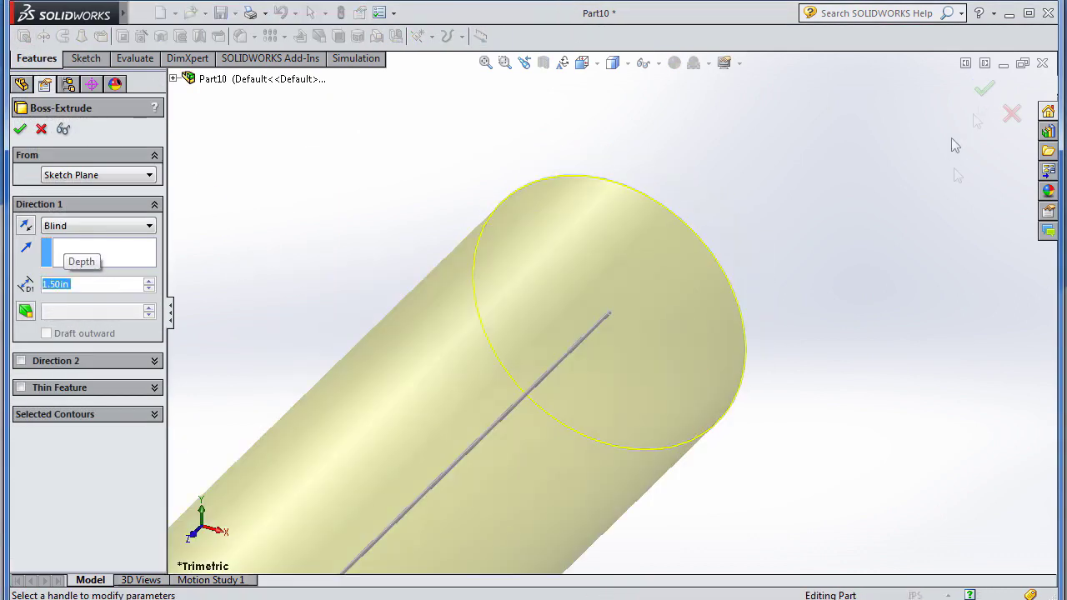
key(Return)
click(88, 243)
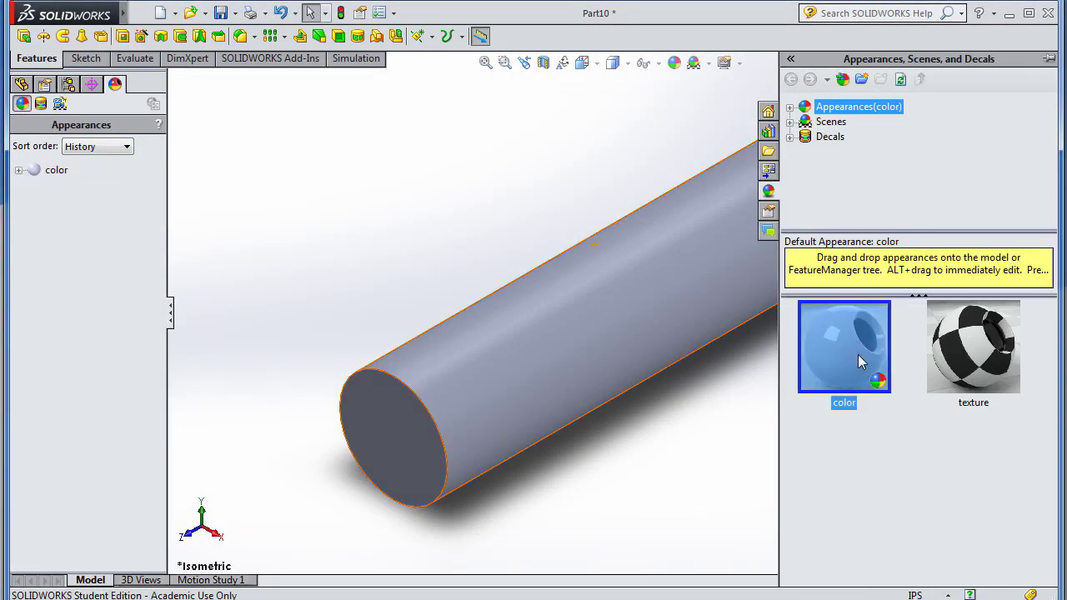
click(951, 372)
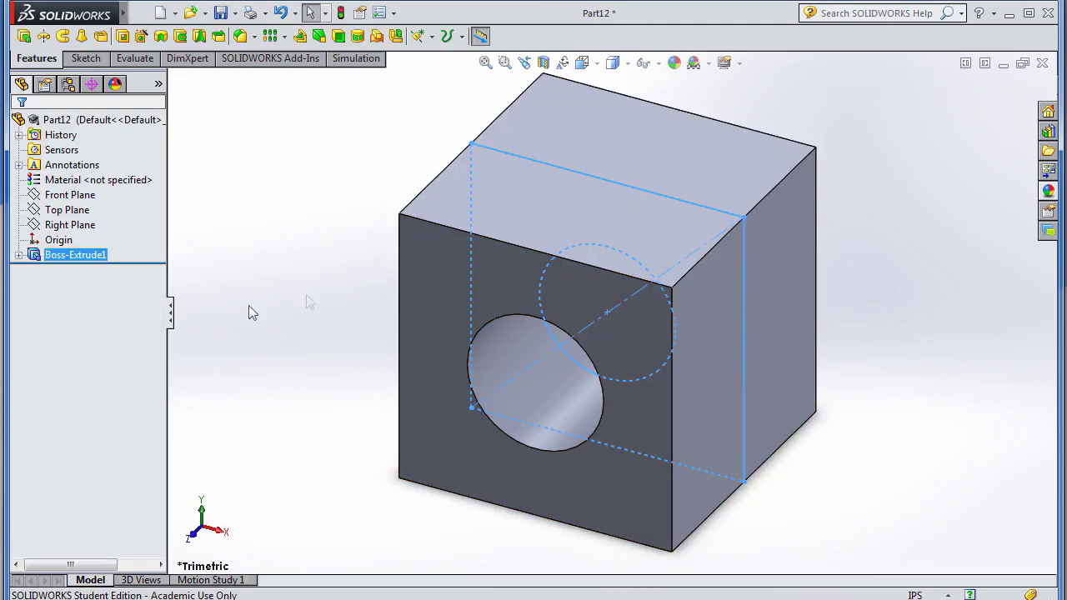
Step: Drag the mid-plane extrude depth handle to deepen the square-with-hole profile into a cube
middle_drag(248, 305, 324, 296)
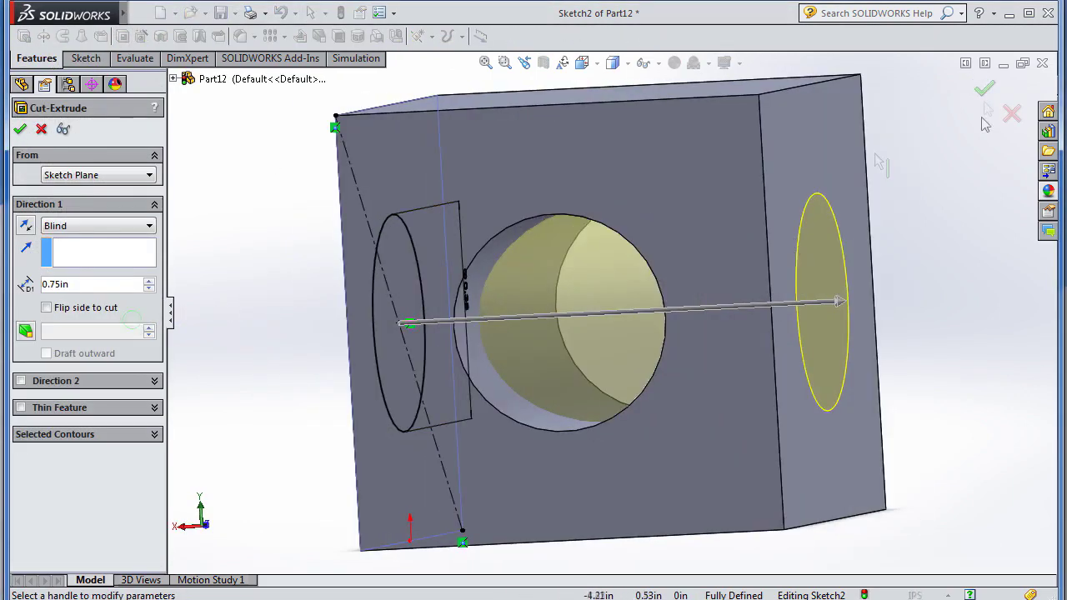
Step: Confirm the block's circular cut, then extrude the new part's Top Plane circle into a cylinder
click(984, 89)
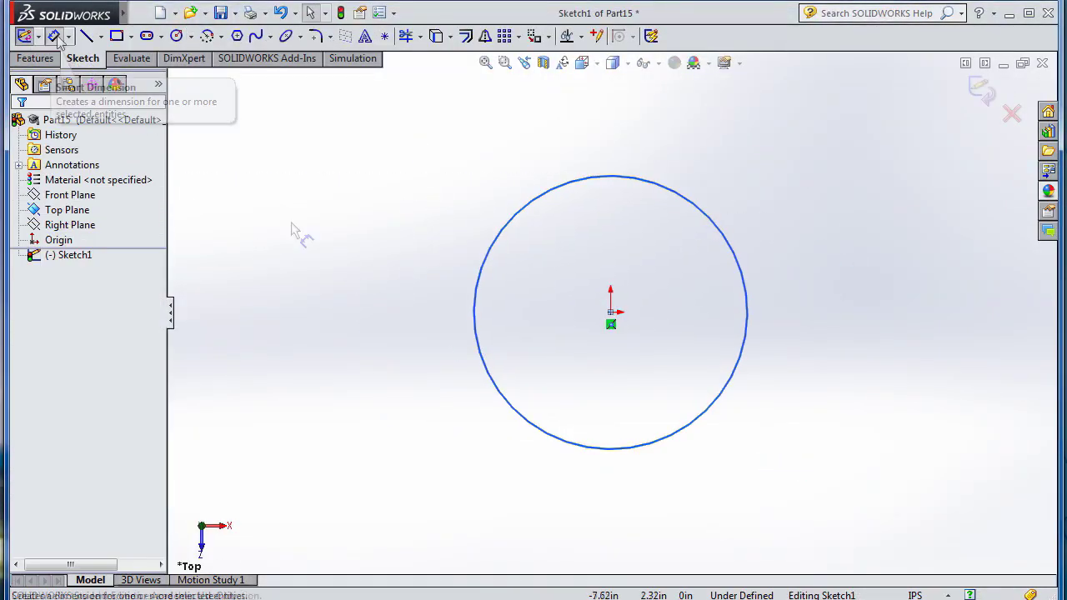
click(24, 36)
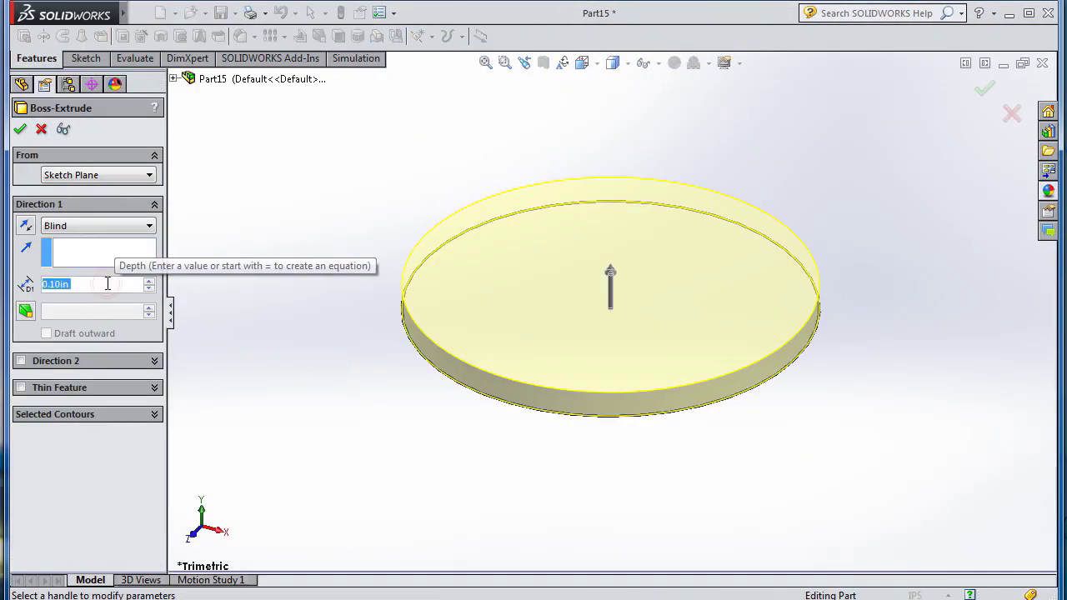
text(1)
key(Return)
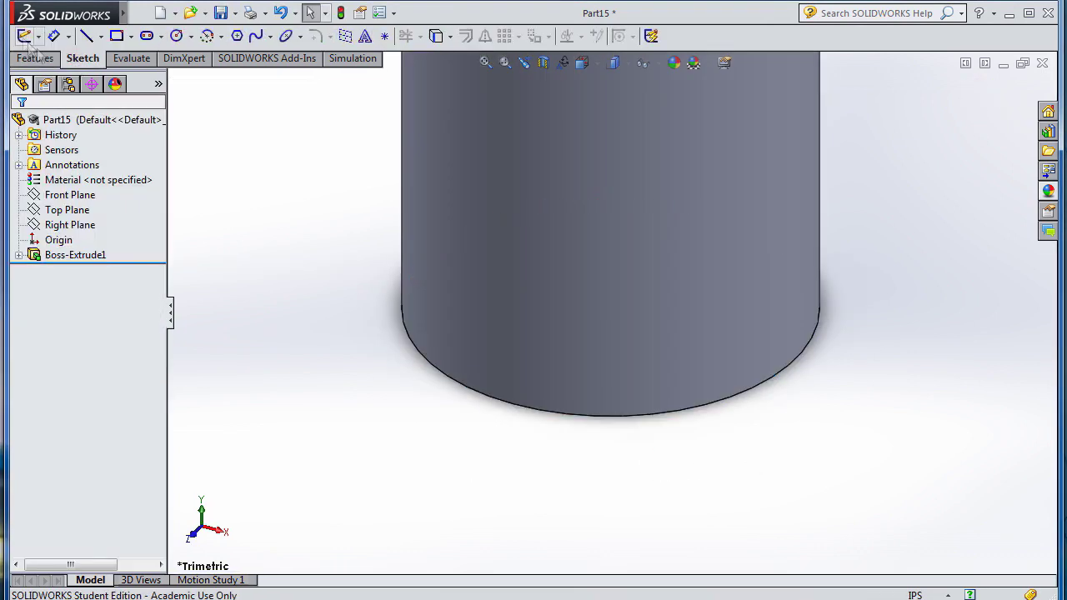
click(25, 37)
Step: Sketch the right half-profile: a centre-point arc, vertical line and tangent arc
click(207, 37)
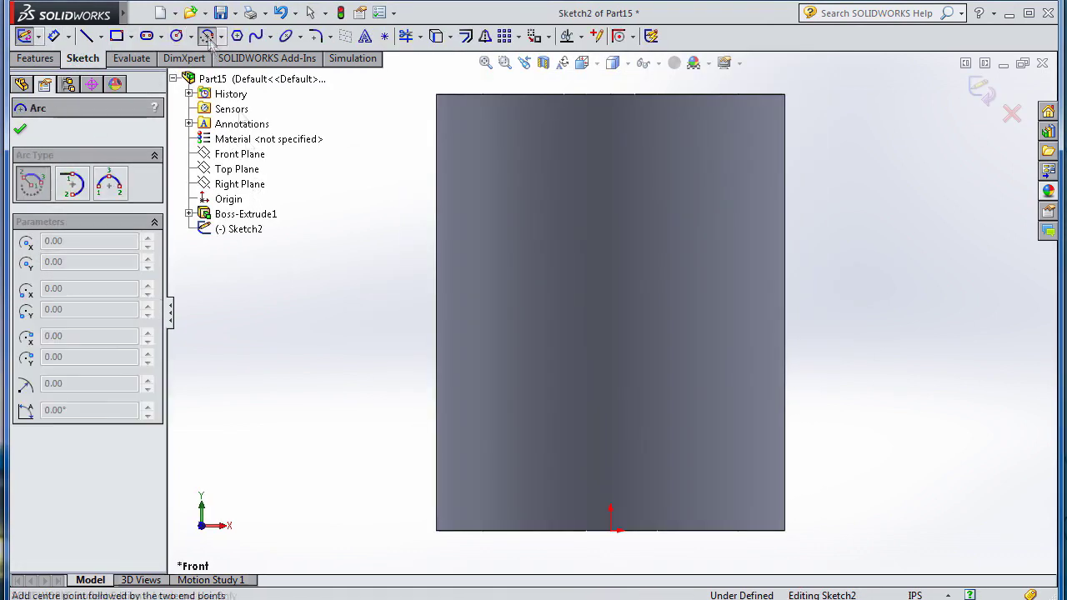
click(666, 422)
click(667, 422)
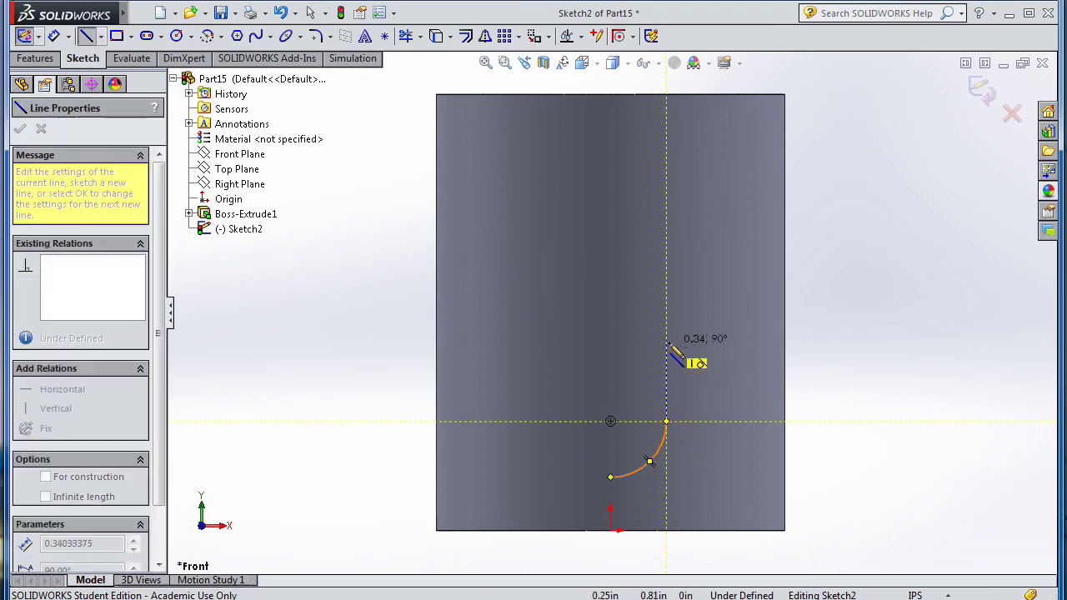
click(666, 335)
click(720, 335)
key(Escape)
click(666, 335)
click(725, 276)
Step: Make the profile's lower end coincident with the origin and dimension its height 1.15
click(610, 477)
ctrl+click(611, 529)
click(38, 435)
click(317, 257)
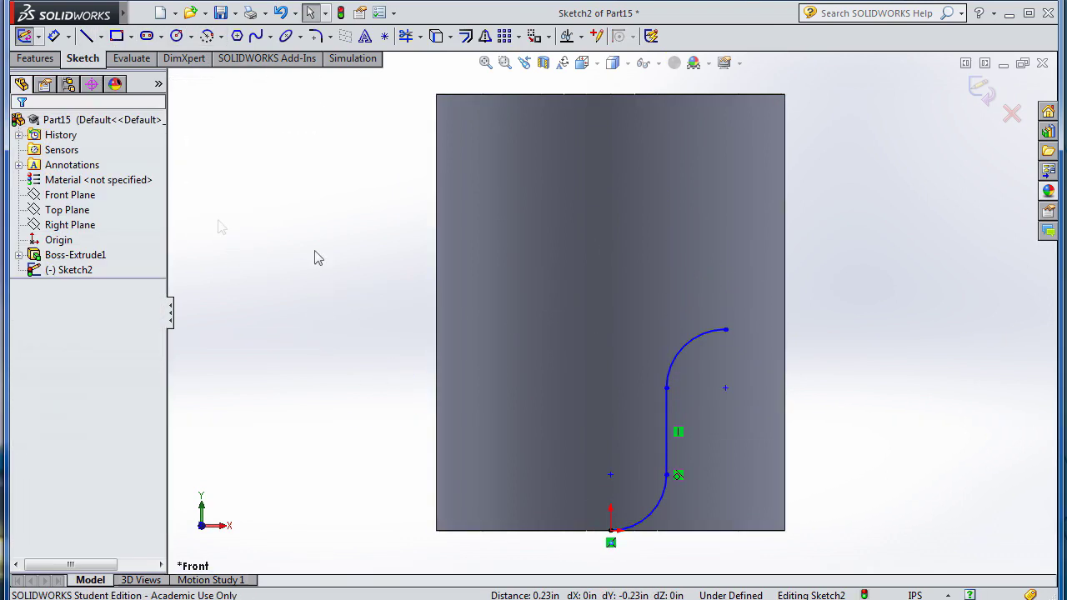
click(725, 329)
click(611, 530)
click(910, 391)
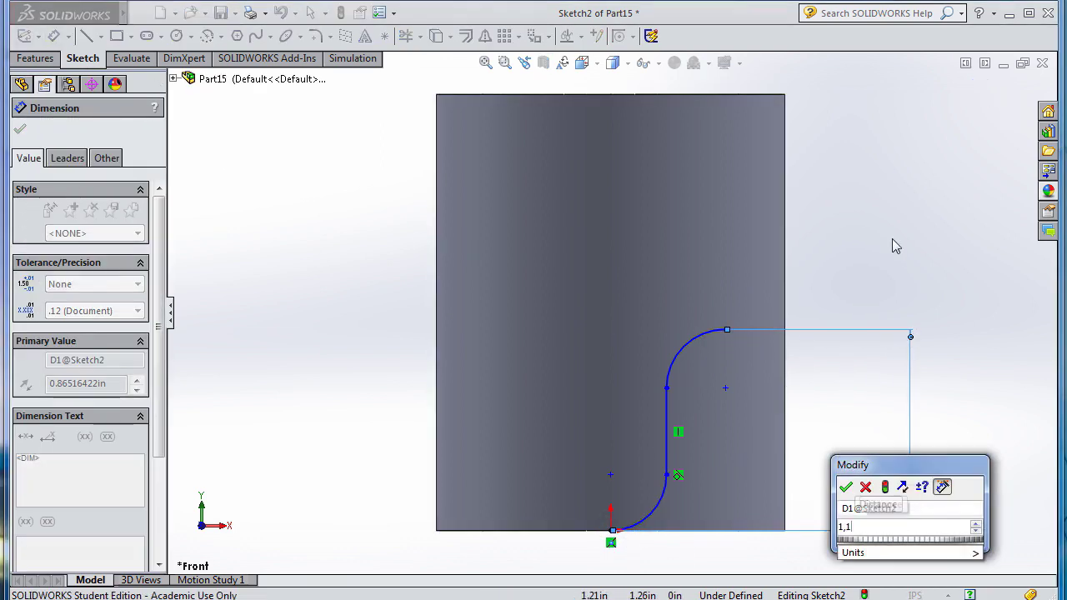
text(1.15)
key(Return)
key(Escape)
Step: Attach the upper arc end to the cylinder edge and set the vertical line to 0.40
click(725, 264)
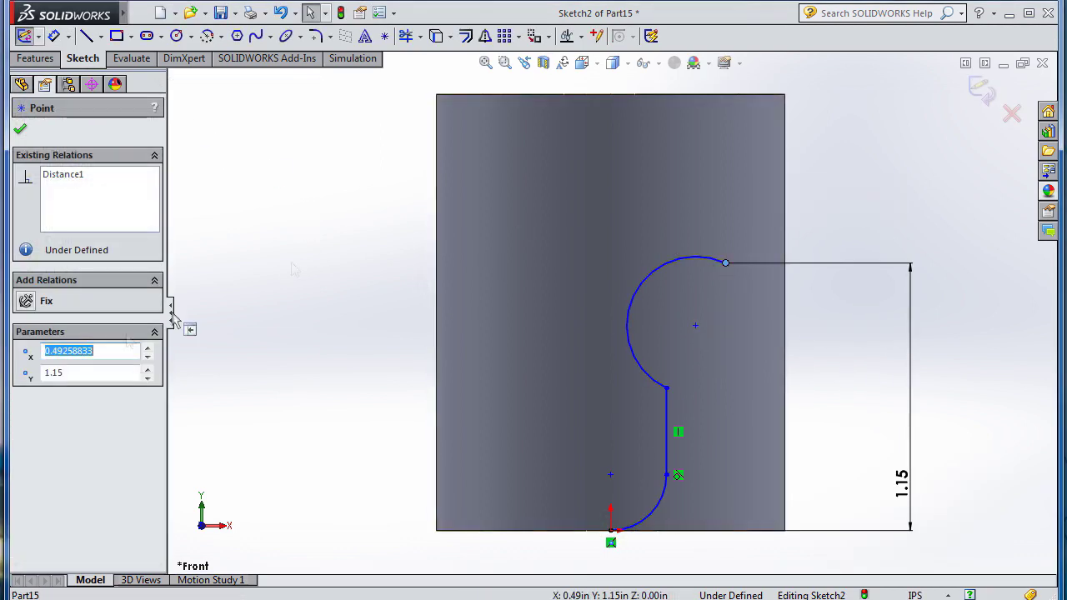
ctrl+click(784, 326)
click(310, 313)
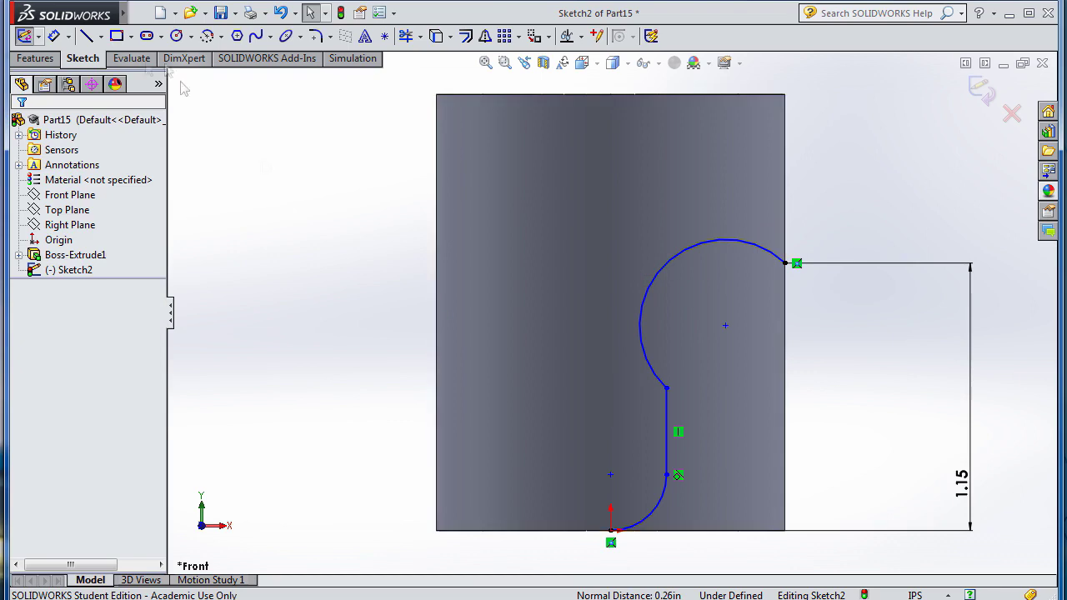
click(54, 36)
click(667, 429)
click(873, 322)
text(0.4)
key(Return)
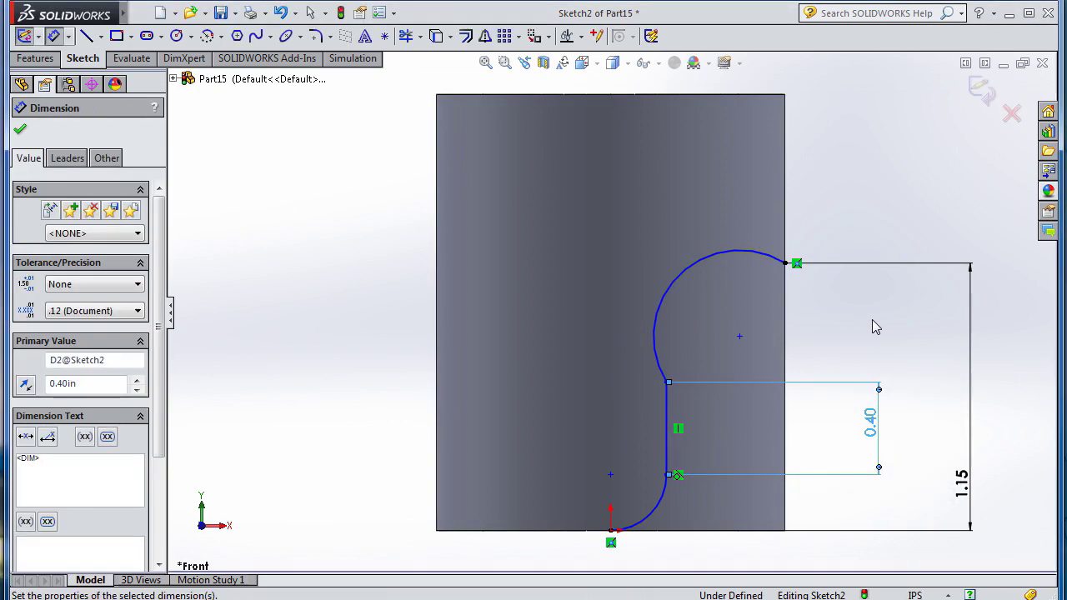
key(Escape)
Step: Make the upper arc tangent to the line and dimension both arc radii at 0.375
click(655, 333)
ctrl+click(667, 429)
click(59, 417)
click(54, 36)
click(373, 311)
text(0.375)
key(Return)
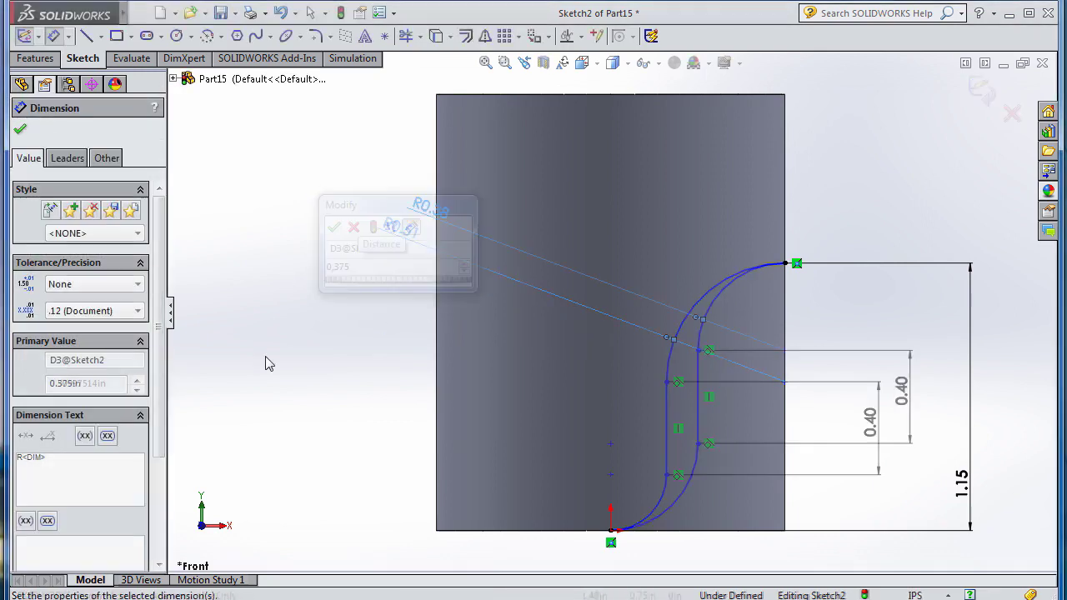
click(695, 469)
click(355, 379)
key(Return)
Step: Mirror the profile about a vertical centerline through the origin
click(611, 563)
click(611, 80)
key(Escape)
click(484, 36)
click(611, 208)
key(Return)
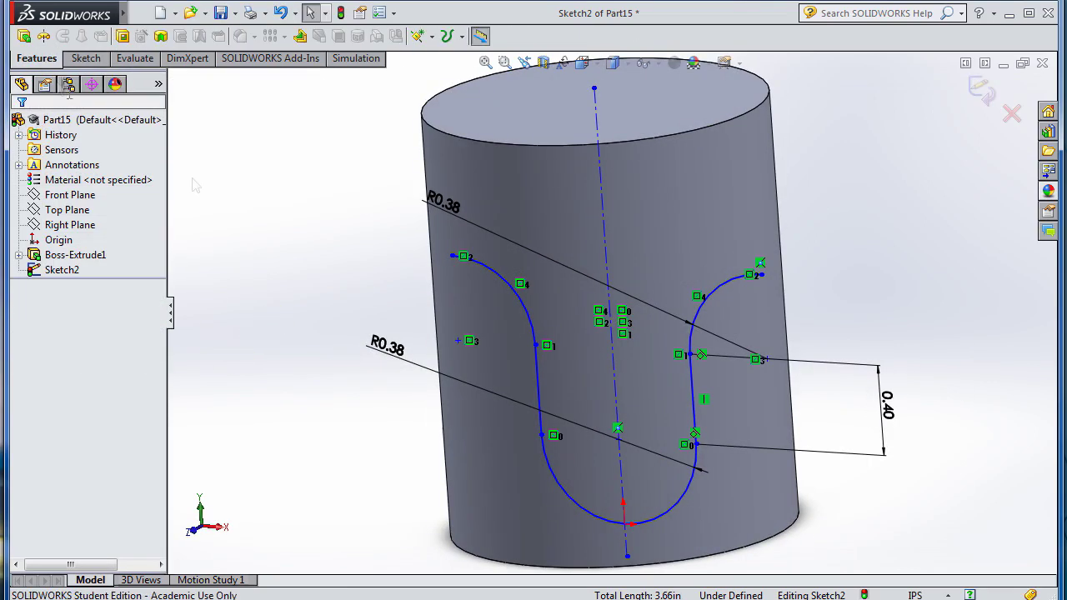
Step: Set up a Through All extruded cut of the profile with the cut side flipped
click(29, 56)
click(24, 35)
key(Escape)
click(143, 250)
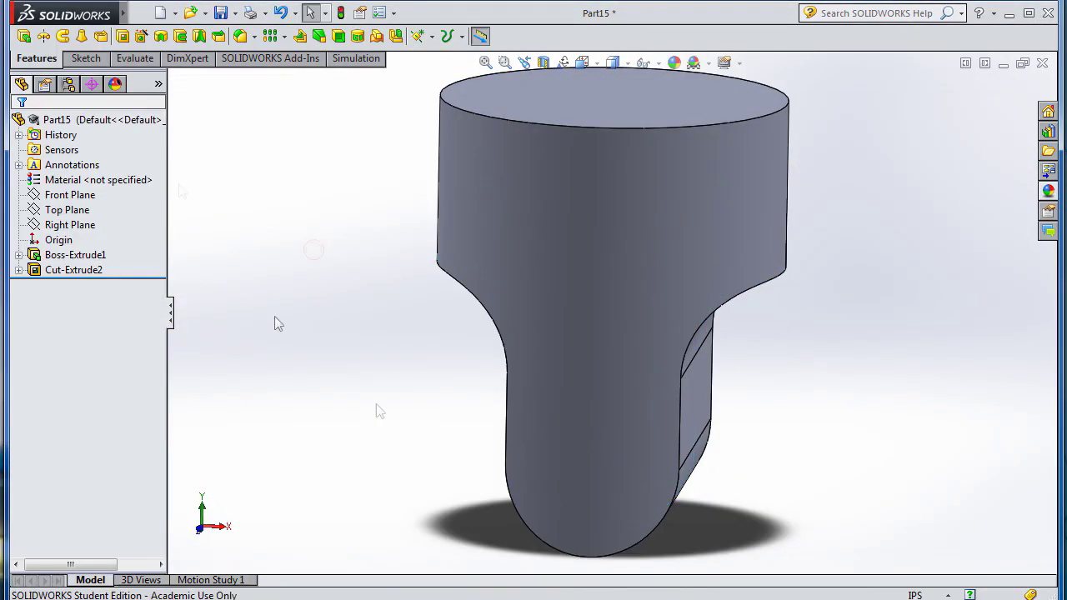
Step: Sketch a rectangle on the Right Plane with a 1.147 in height
middle_drag(278, 324, 307, 417)
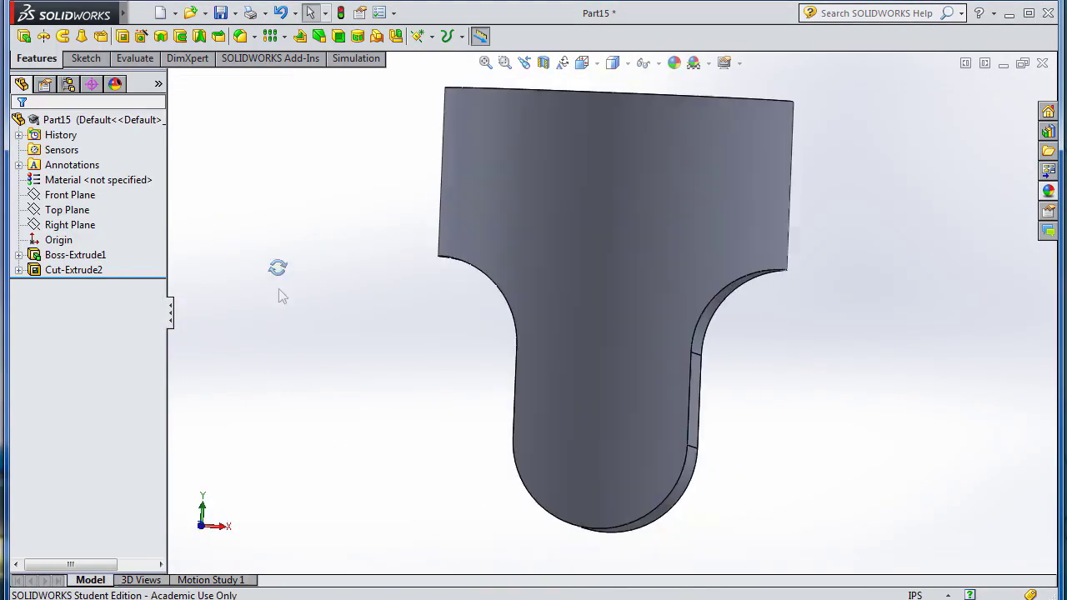
click(225, 185)
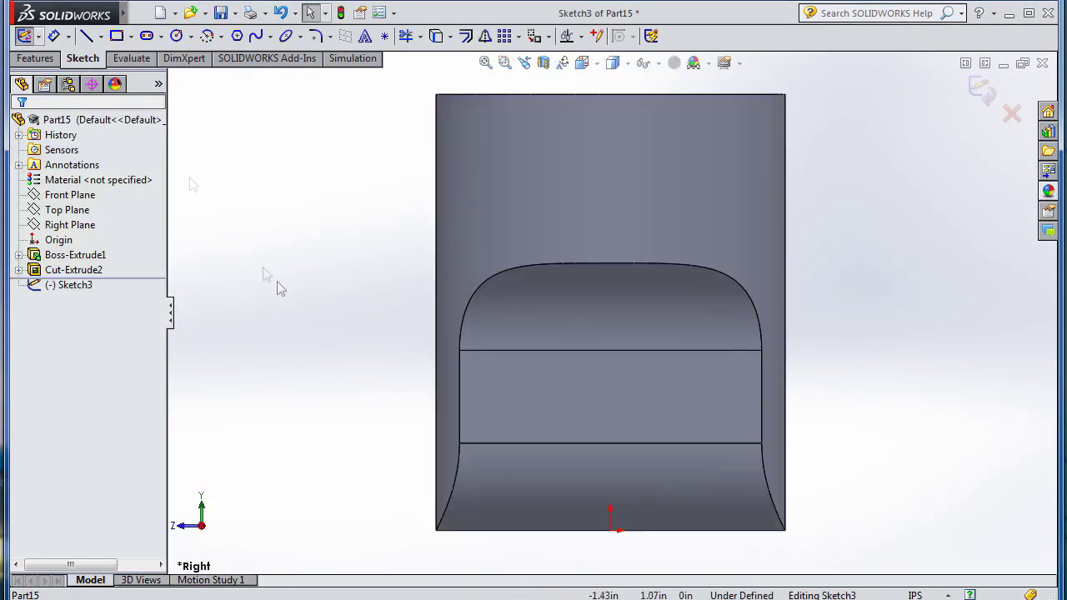
click(738, 306)
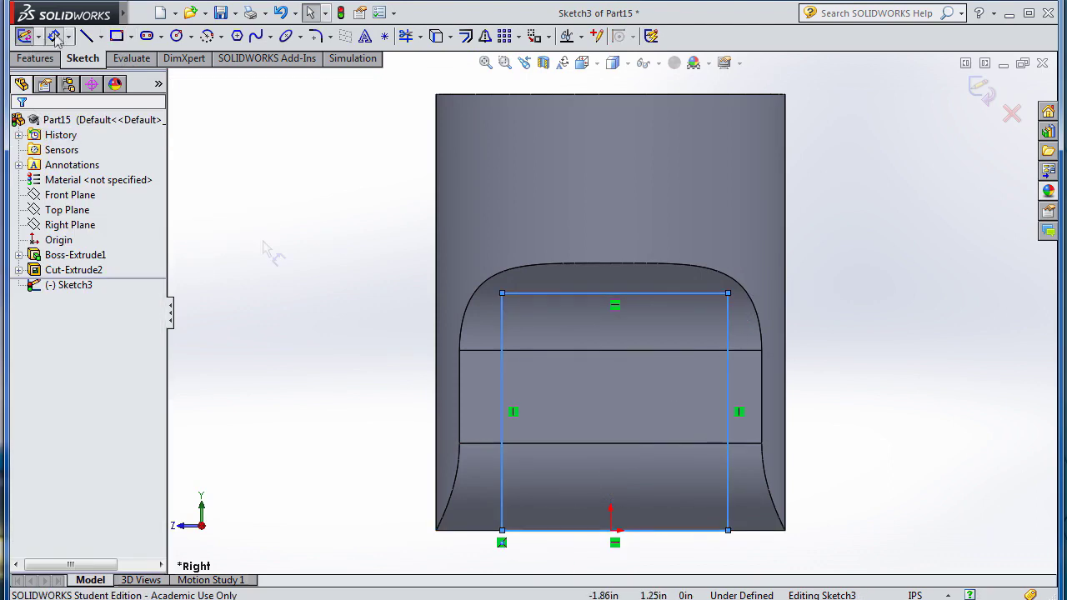
click(501, 408)
click(345, 377)
text(.147)
key(Return)
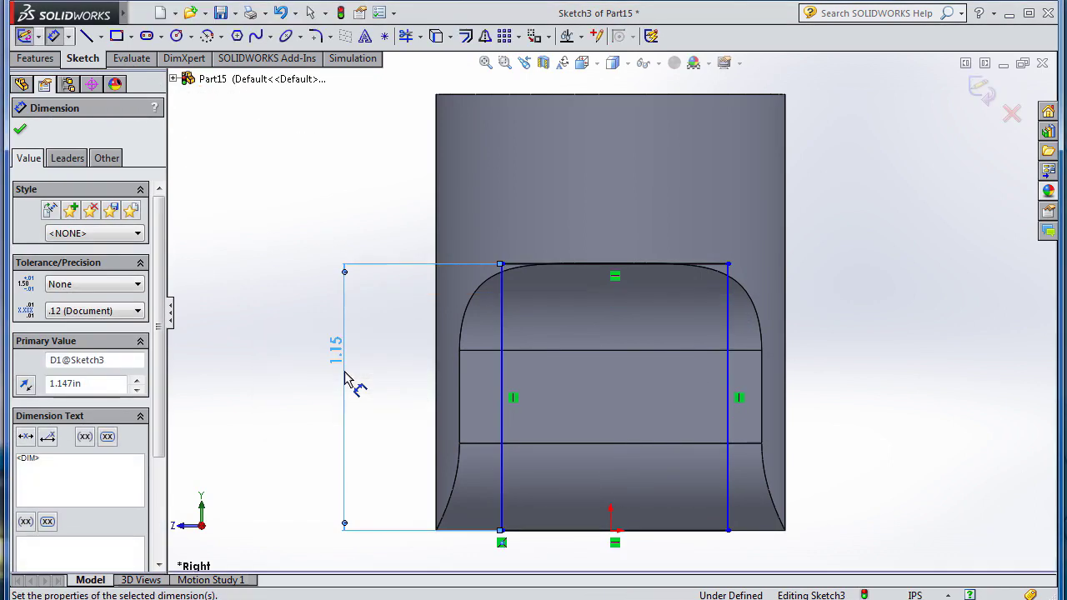
Step: Set the rectangle width to 0.80 and centre its bottom edge on the origin with a Midpoint relation
click(583, 530)
click(642, 554)
text(.8)
key(Return)
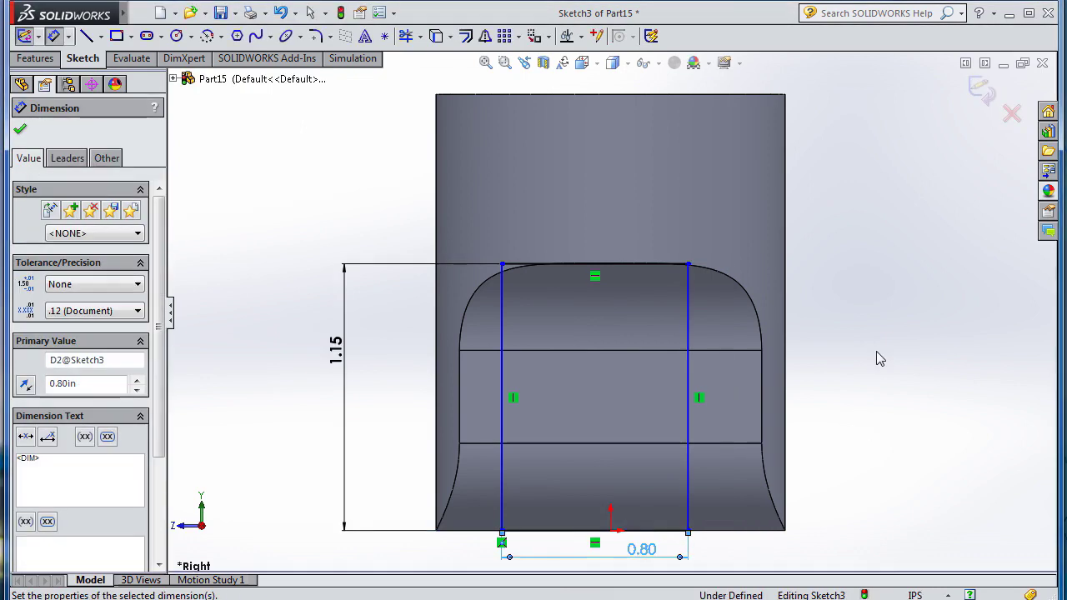
key(Escape)
click(584, 530)
click(152, 516)
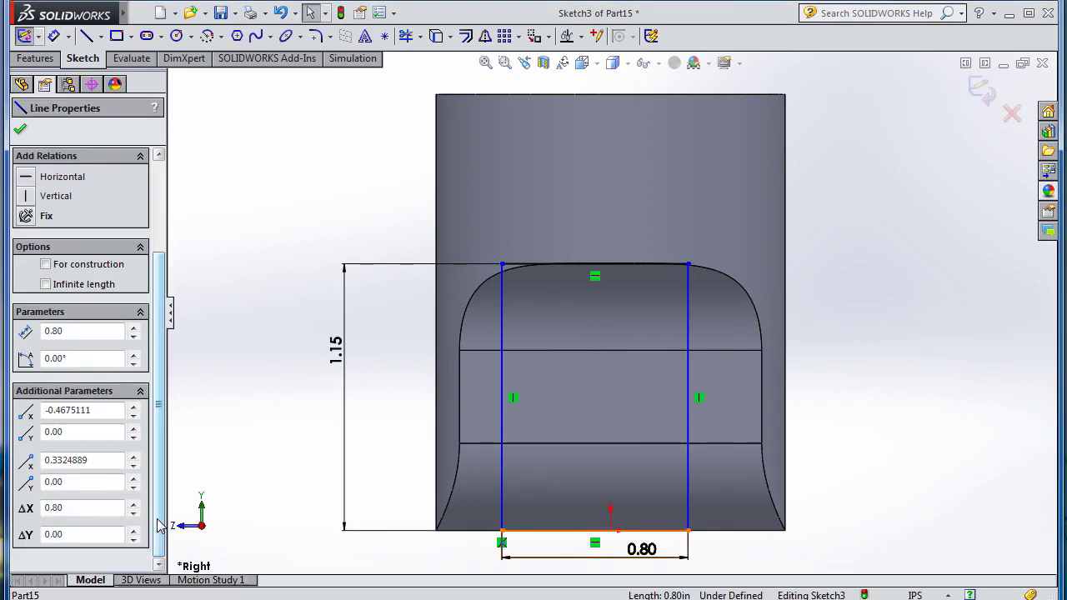
ctrl+click(611, 530)
click(63, 460)
click(35, 58)
Step: Cut the rectangle as a slot through the tab and orbit to inspect it
click(121, 36)
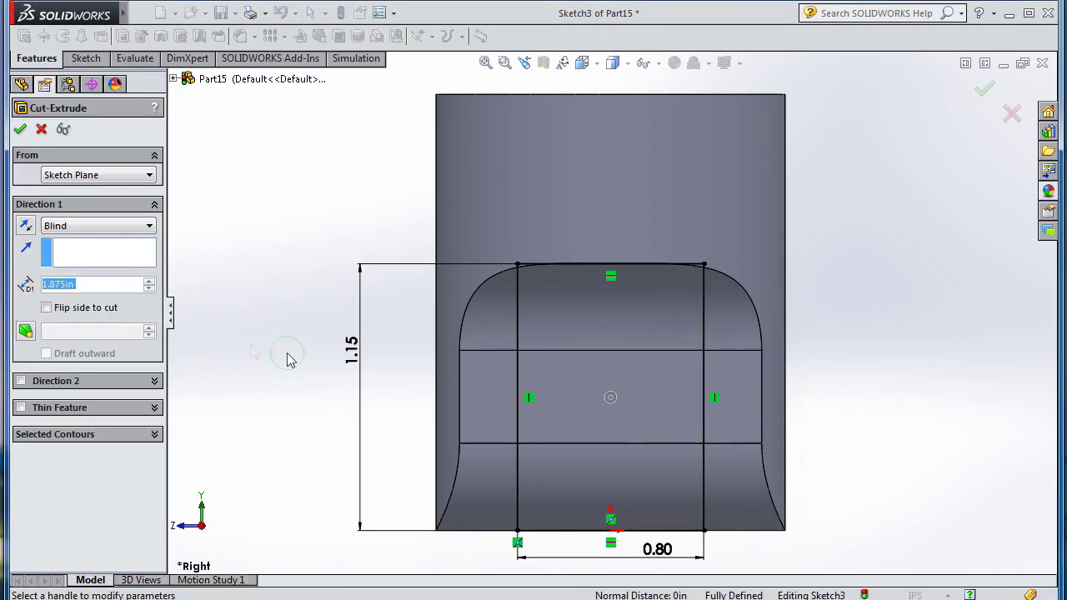
click(98, 226)
click(117, 262)
key(Return)
mouse_move(345, 365)
middle_down()
mouse_move(333, 358)
mouse_move(480, 435)
middle_up()
click(82, 58)
click(24, 36)
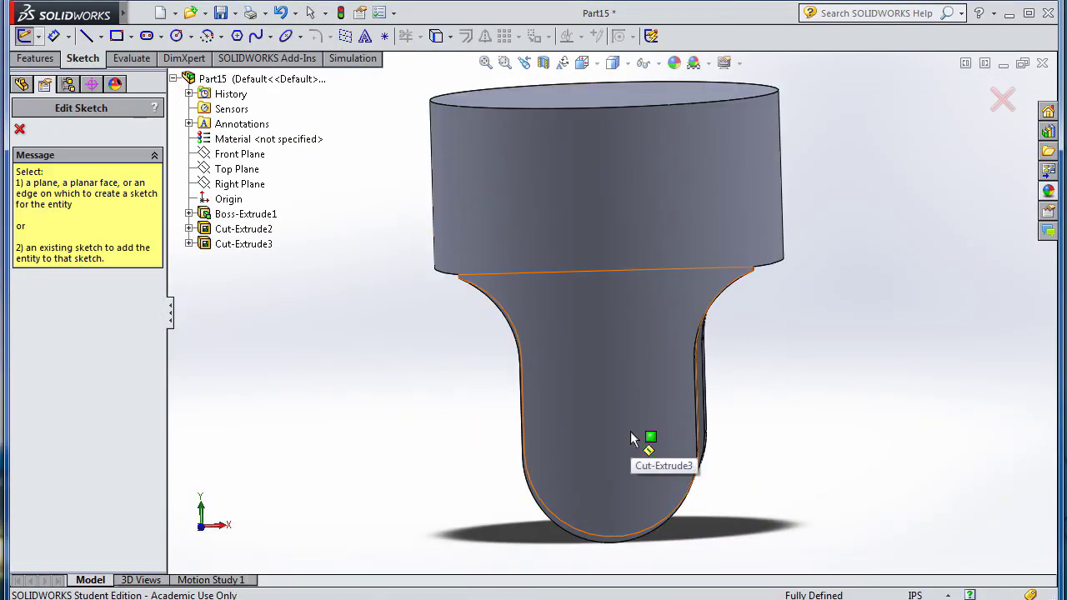
Step: Sketch a 0.375 in diameter circle on the Front Plane
click(233, 159)
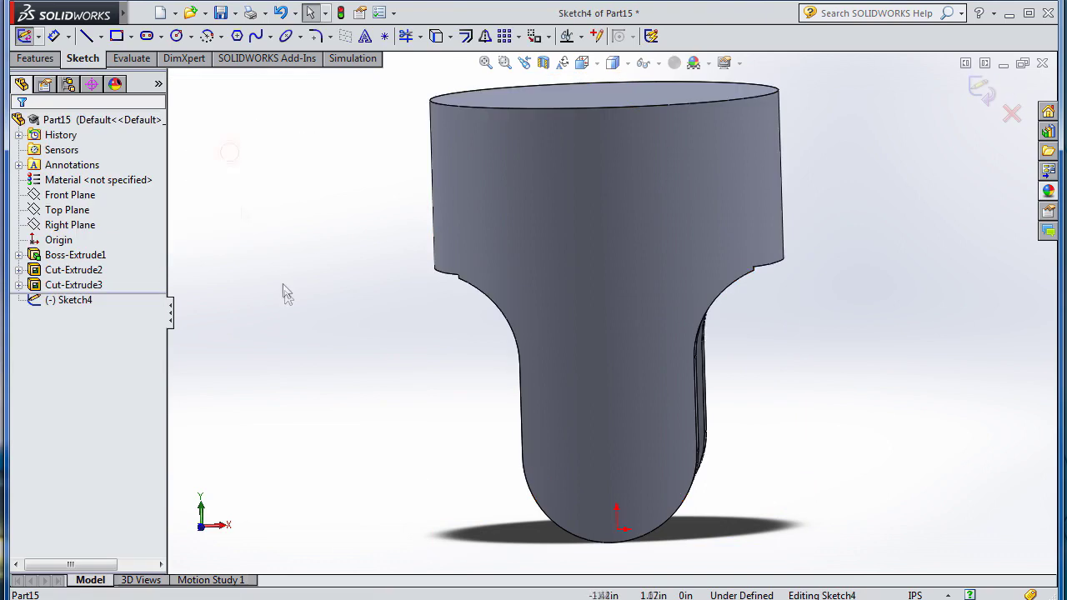
click(176, 36)
click(610, 418)
click(669, 418)
click(659, 384)
click(863, 421)
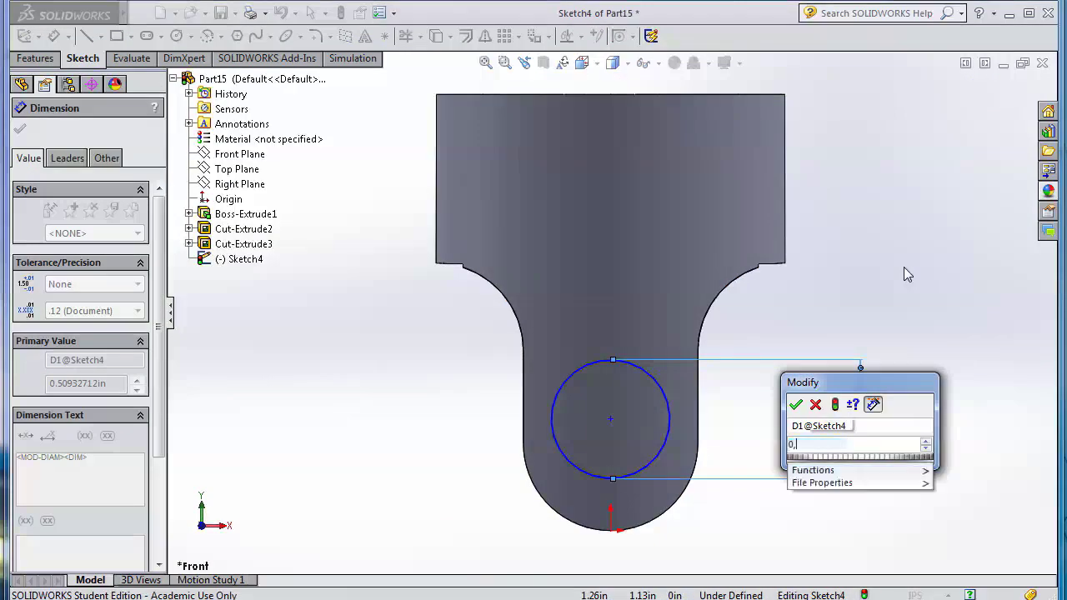
text(.375)
key(Return)
Step: Make the circle centre horizontal with a vertex on the yoke ear
mouse_move(904, 267)
middle_down()
mouse_move(846, 309)
mouse_move(897, 316)
middle_up()
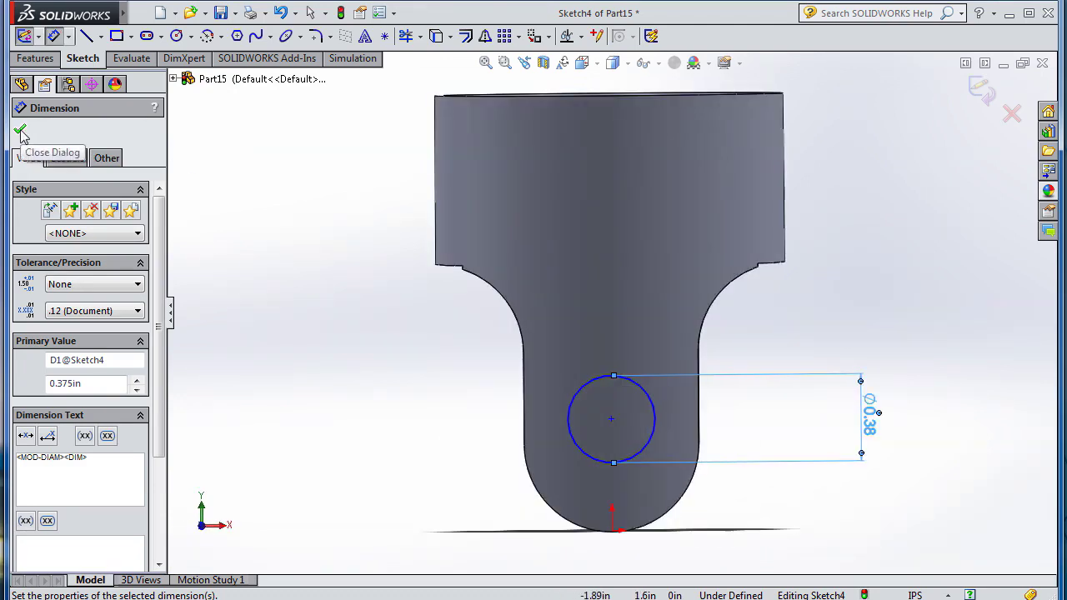
click(611, 418)
middle_drag(369, 451, 624, 429)
ctrl+click(544, 434)
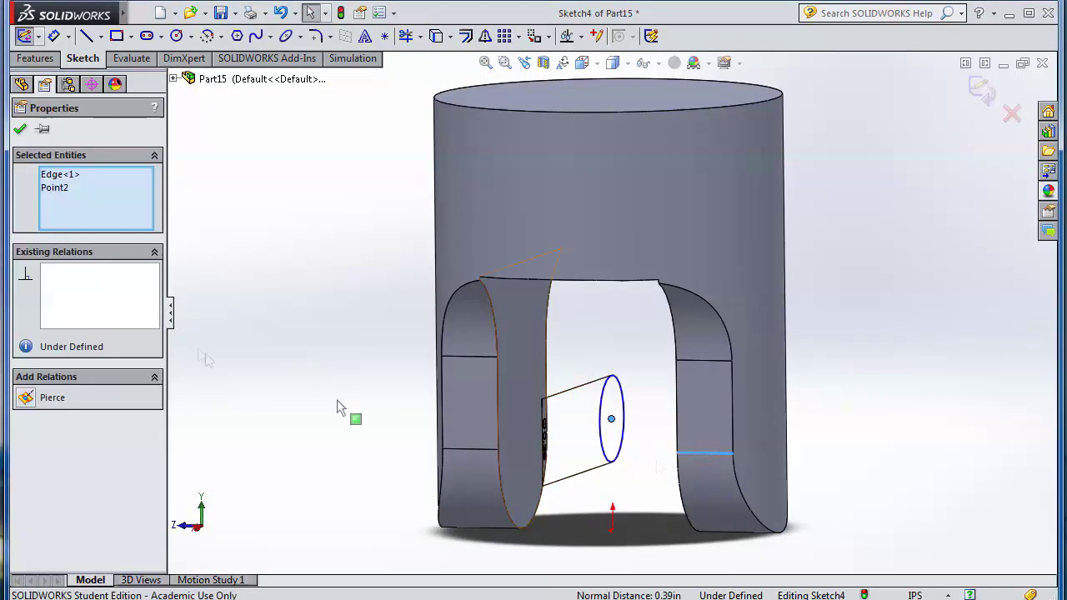
key(Escape)
middle_drag(331, 395, 609, 428)
click(608, 428)
ctrl+click(646, 442)
mouse_move(394, 428)
middle_down()
mouse_move(390, 448)
mouse_move(412, 441)
middle_up()
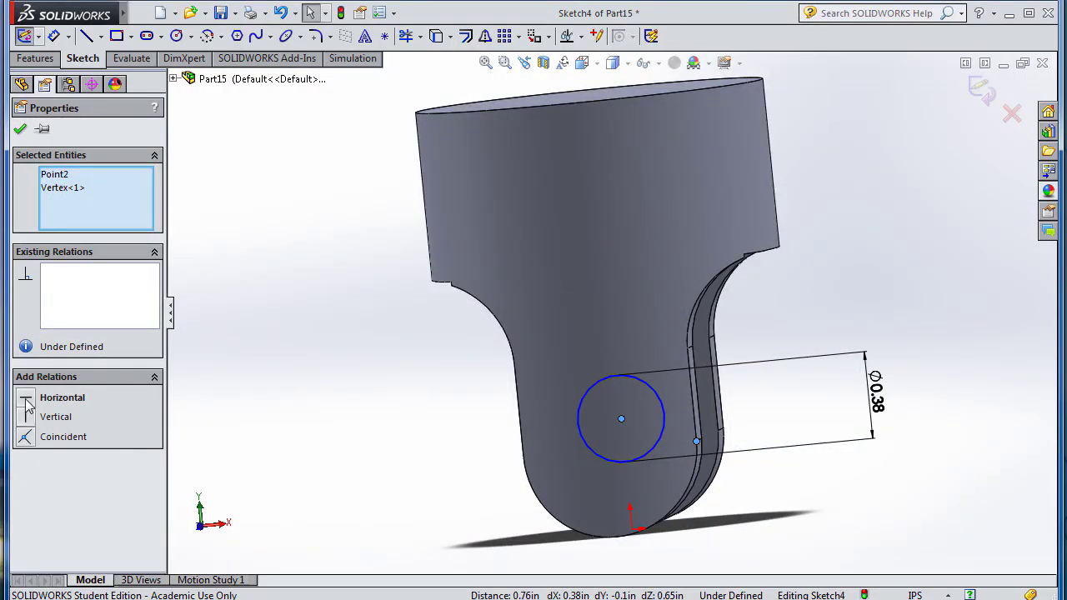
Step: Cut-extrude the circle Through All in both directions to bore both ears
key(Escape)
click(35, 58)
click(123, 36)
click(88, 226)
click(100, 275)
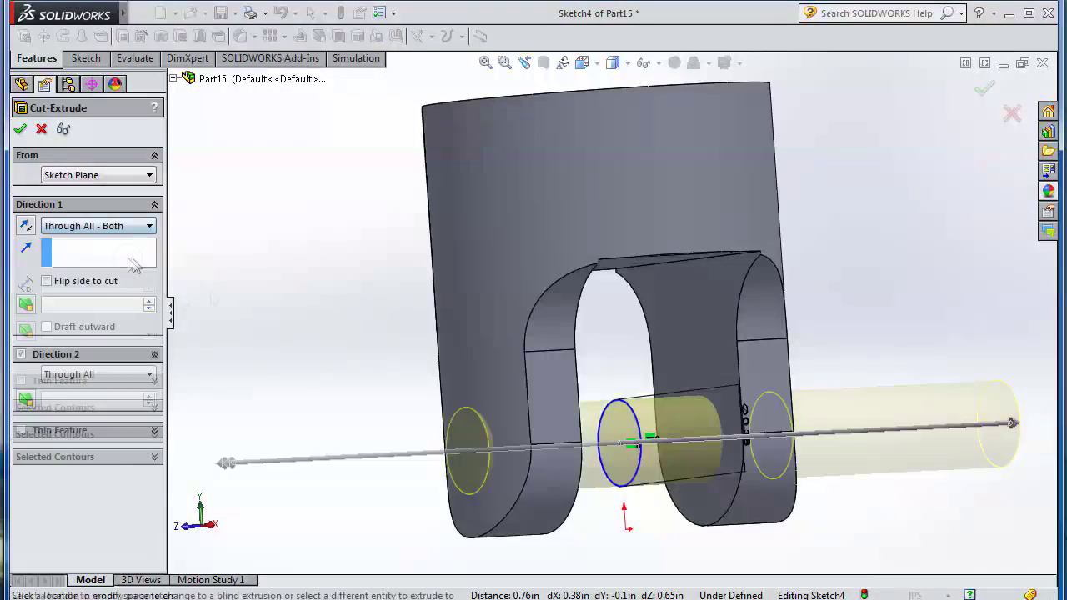
key(Return)
middle_drag(917, 315, 875, 394)
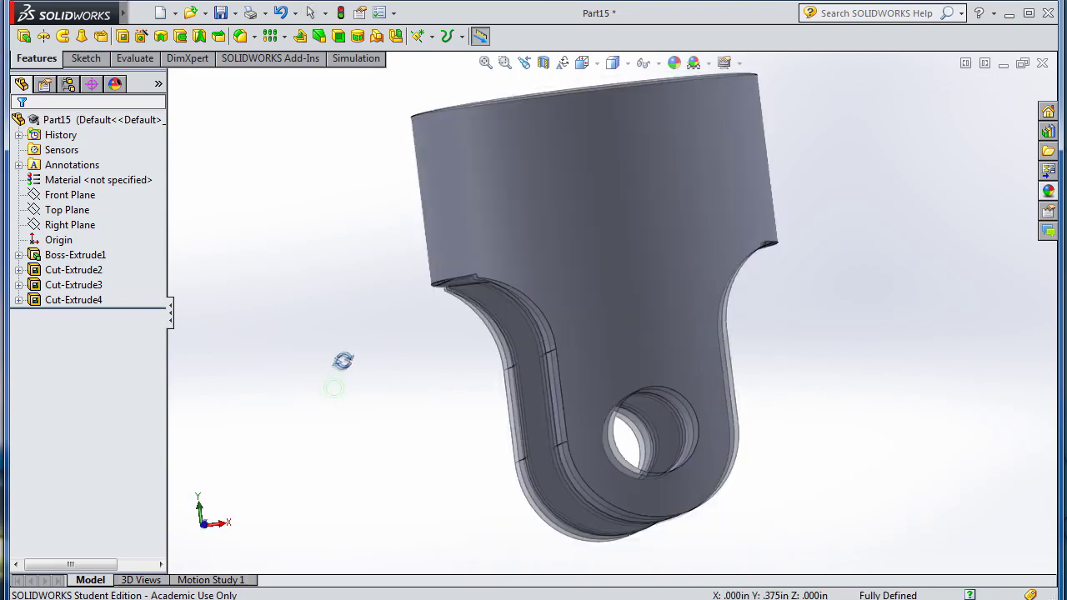
Step: Sketch a 0.375 in circle at the origin on the yoke's top face
middle_drag(512, 333, 320, 440)
click(676, 229)
click(751, 183)
click(610, 168)
click(375, 275)
text(.375)
key(Return)
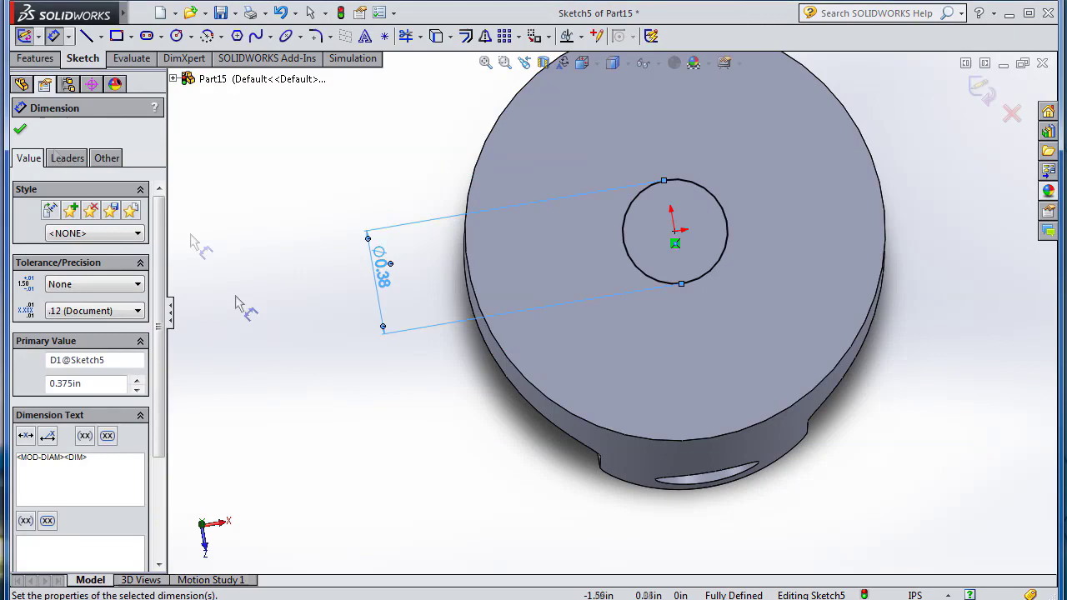
Step: Boss-extrude the circle 0.75 in upward into a post
mouse_move(236, 304)
middle_down()
mouse_move(727, 174)
mouse_move(821, 400)
mouse_move(305, 435)
middle_up()
key(Return)
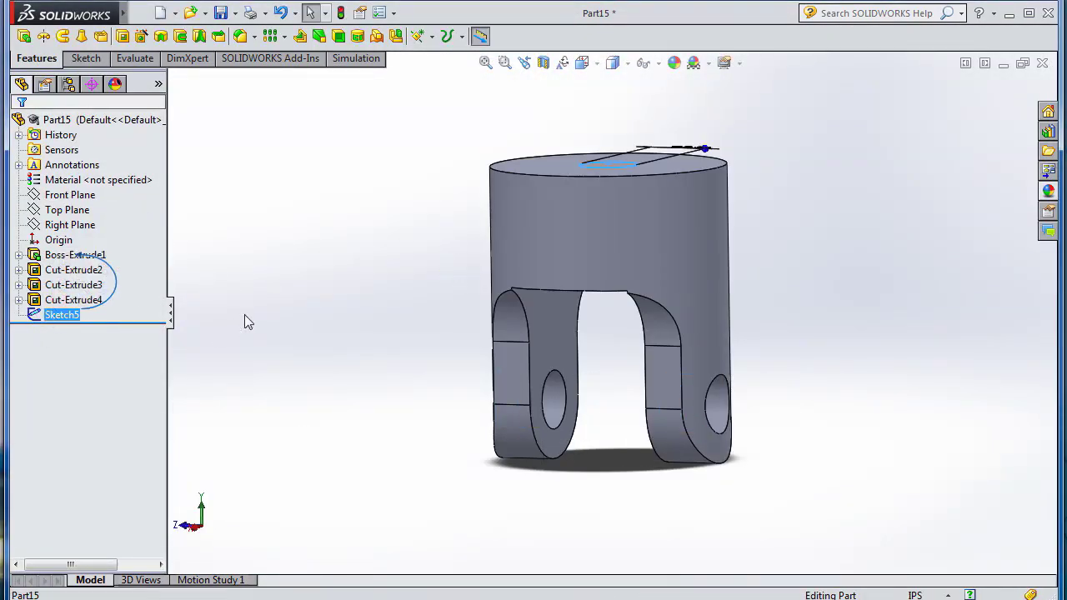
click(23, 36)
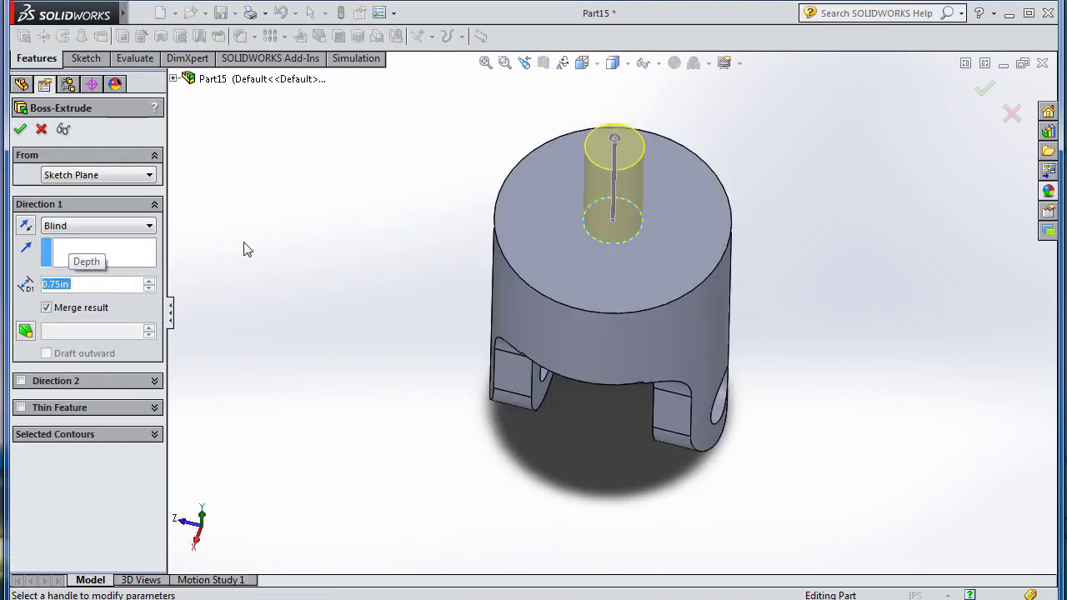
key(Return)
middle_drag(361, 315, 370, 243)
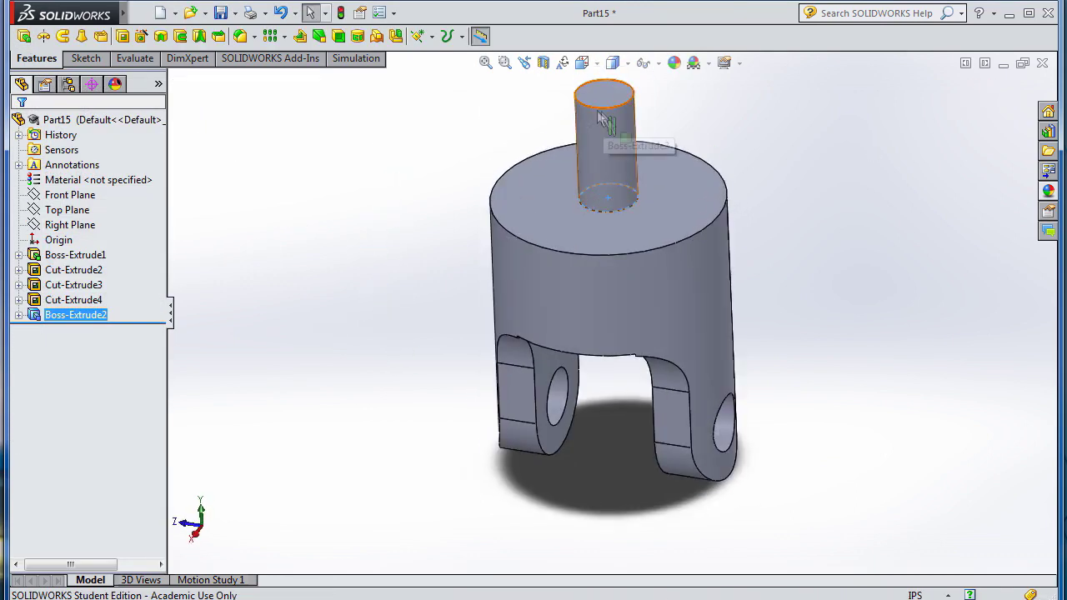
Step: Edit the post's sketch to change its diameter to 0.50 in
click(600, 116)
middle_drag(600, 116, 398, 397)
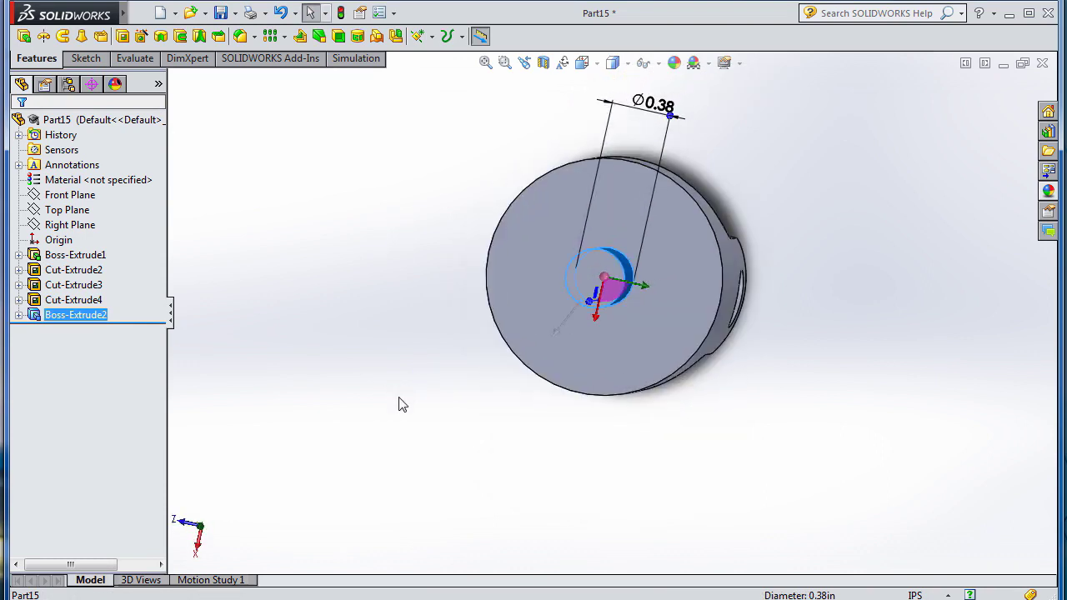
click(24, 37)
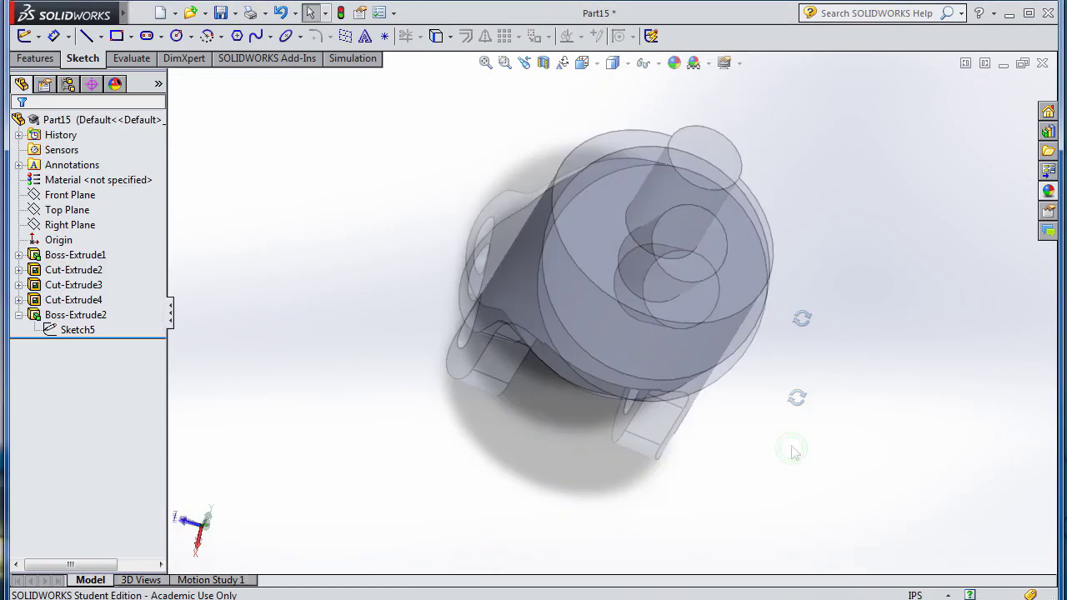
middle_drag(793, 451, 350, 335)
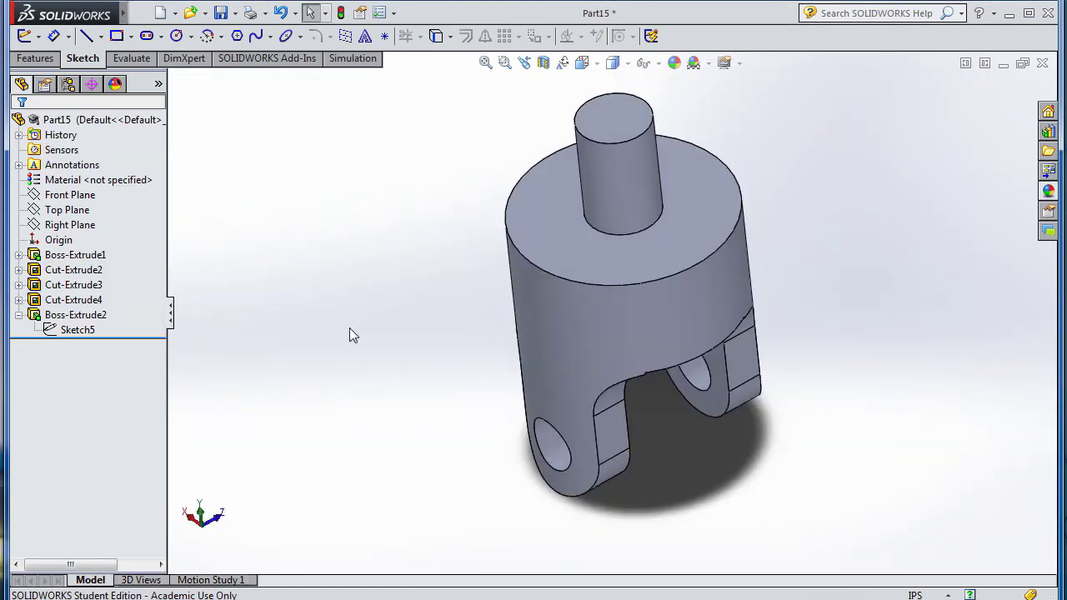
Step: Sketch a line 0.19 in from the post centre and cut a 0.75 in deep flat
click(469, 369)
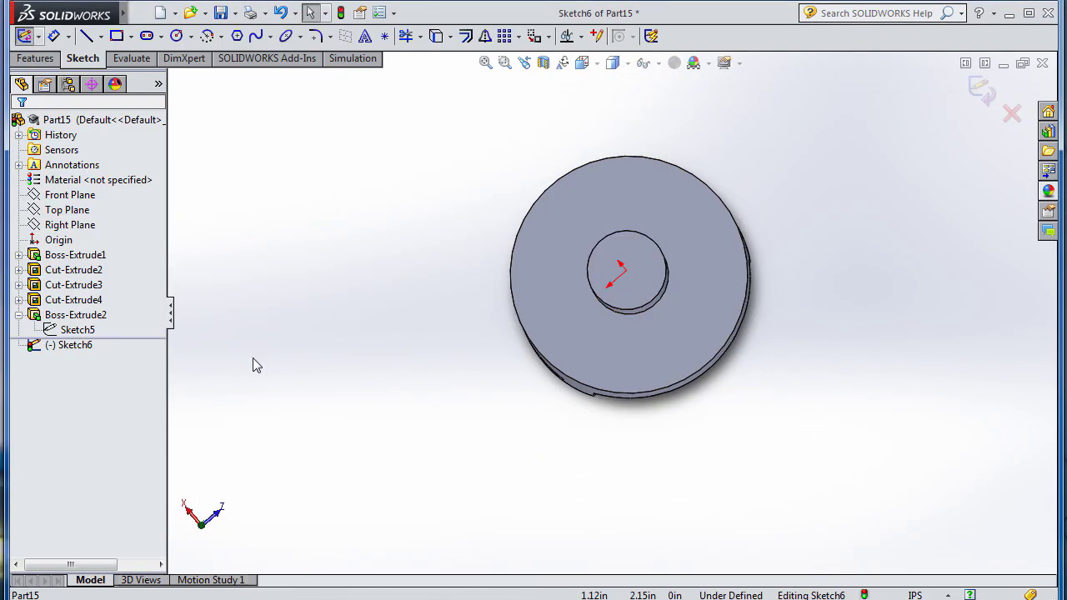
key(l)
click(555, 359)
click(667, 358)
key(Escape)
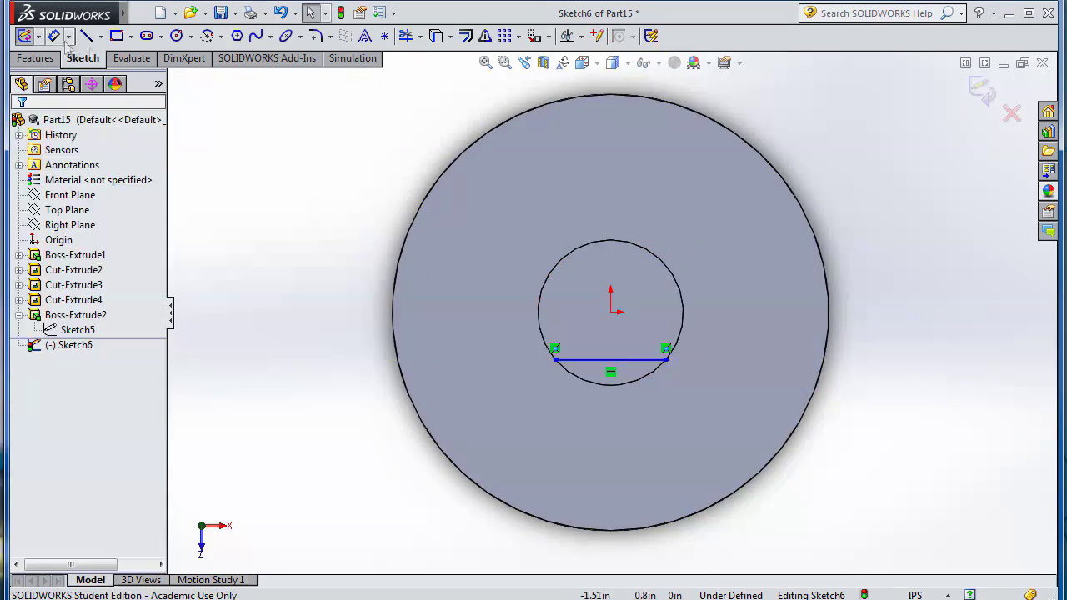
click(288, 313)
text(0.19)
key(Return)
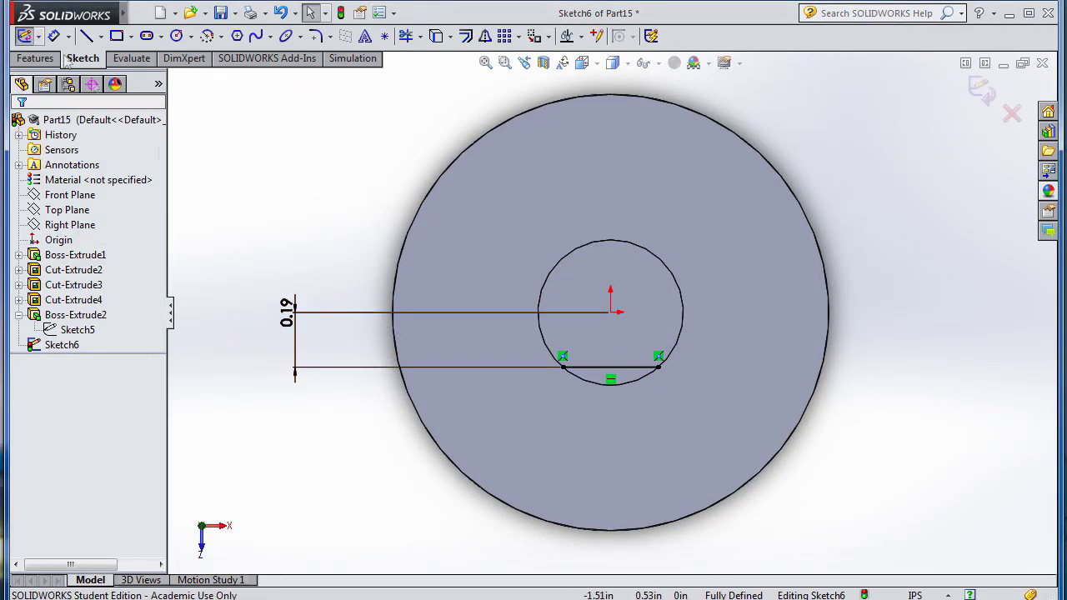
double_click(85, 286)
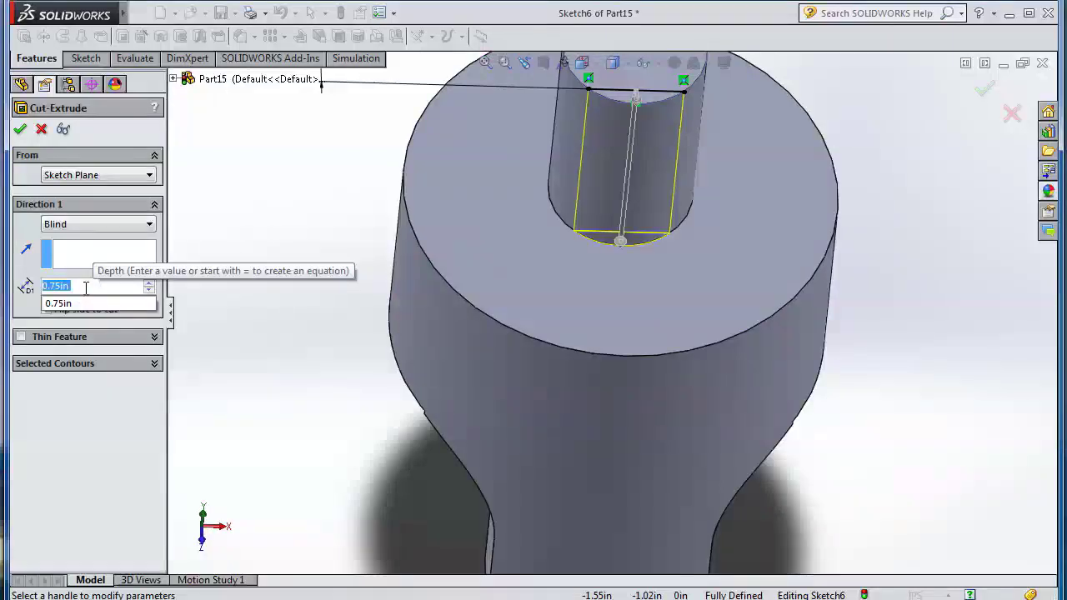
click(984, 89)
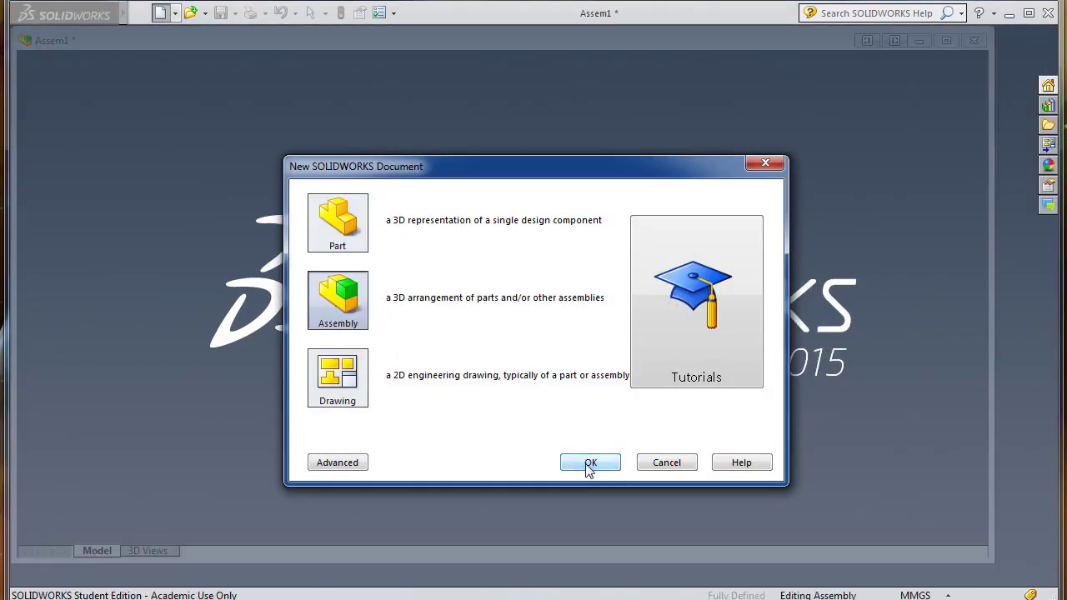
Step: Create a new assembly, insert all the parts, and add a second pin
click(586, 464)
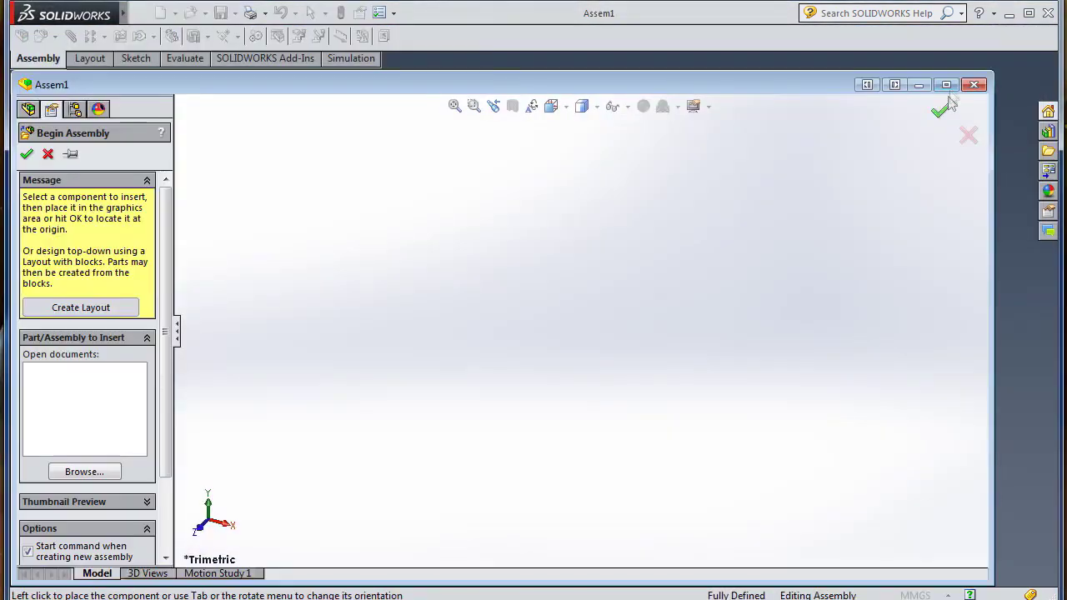
click(106, 446)
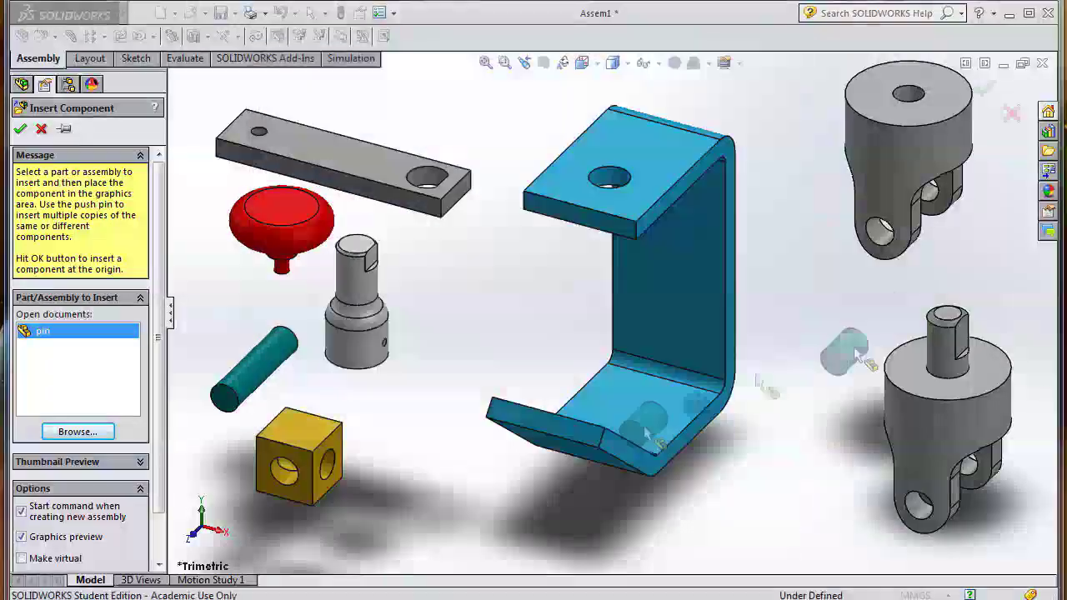
click(255, 315)
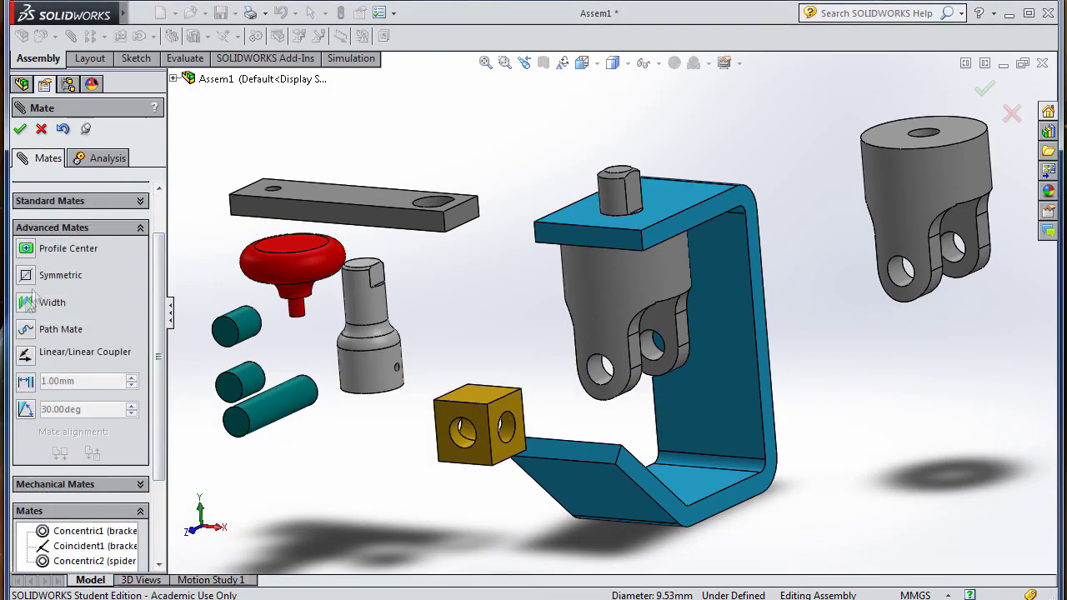
Step: Mate all components in place, then swing the crank arm and knob to test motion
click(30, 302)
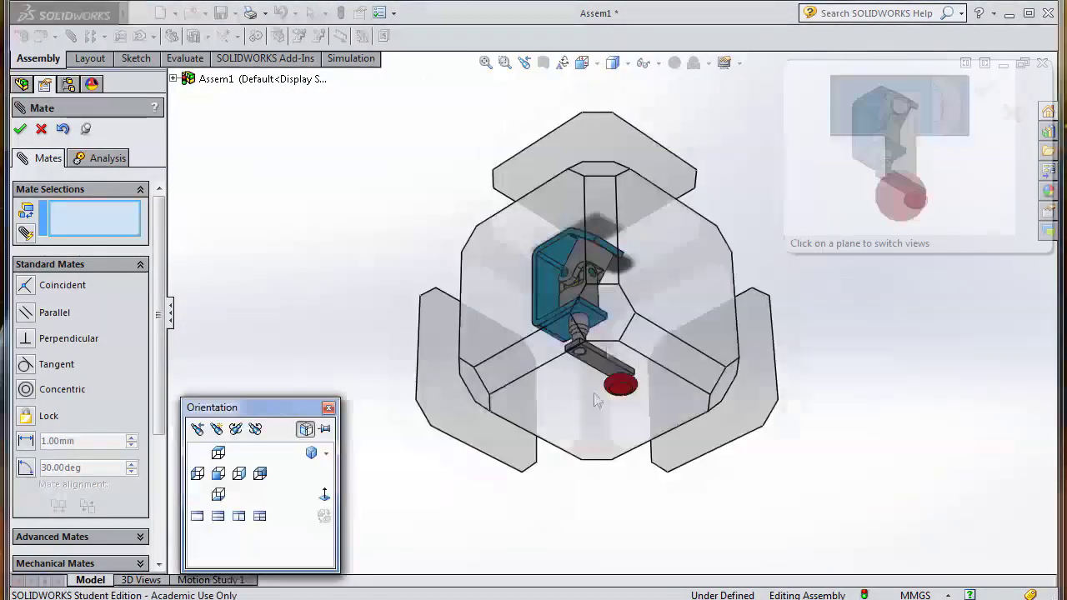
mouse_move(581, 122)
mouse_down()
mouse_move(514, 191)
mouse_move(557, 162)
mouse_up()
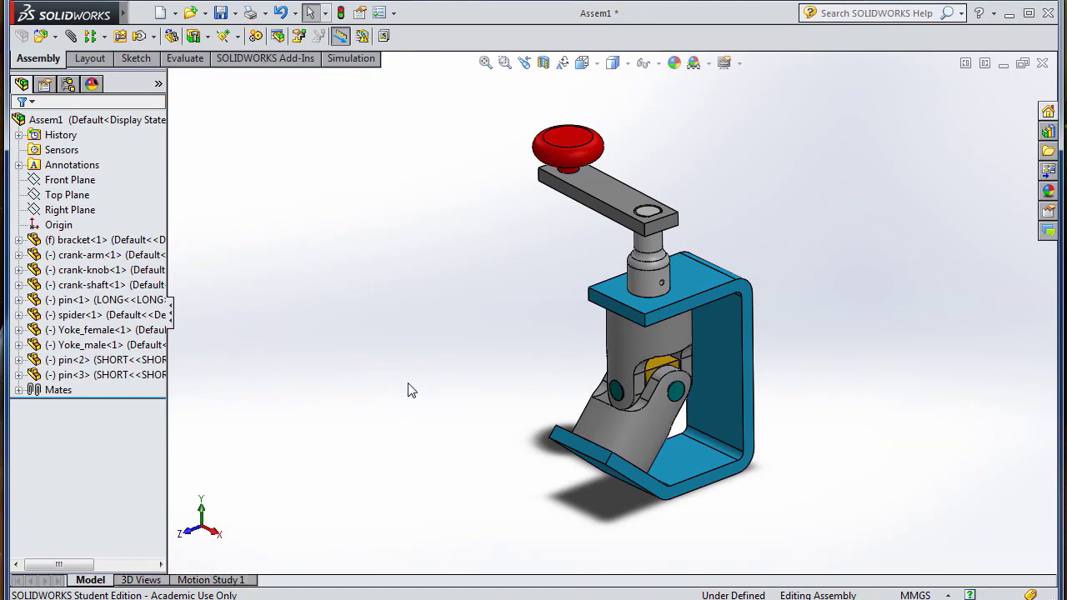